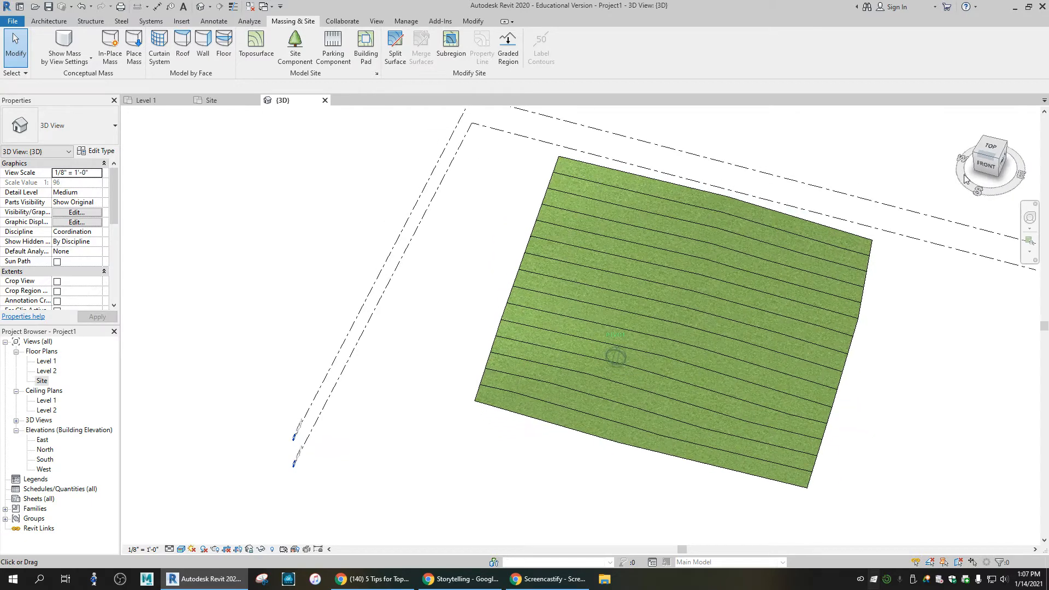
Create a rectangular building pad about 28' by 40' on Level 1, sketched in the Site plan near the toposurface's lower-left area.
middle_drag(554, 258, 334, 260)
drag(994, 155, 804, 180)
shift+middle_drag(804, 181, 997, 236)
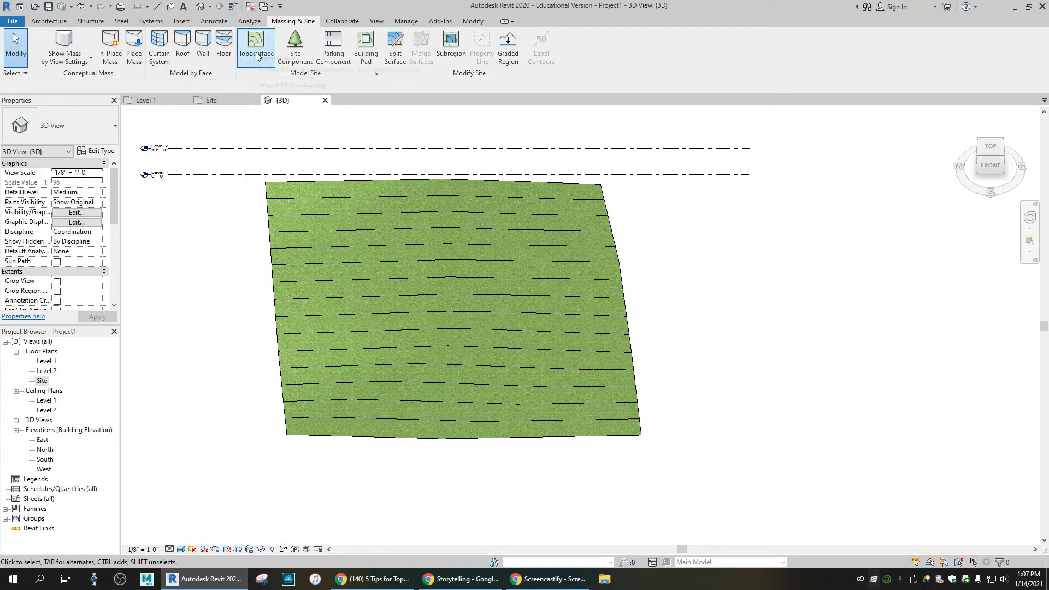
click(367, 47)
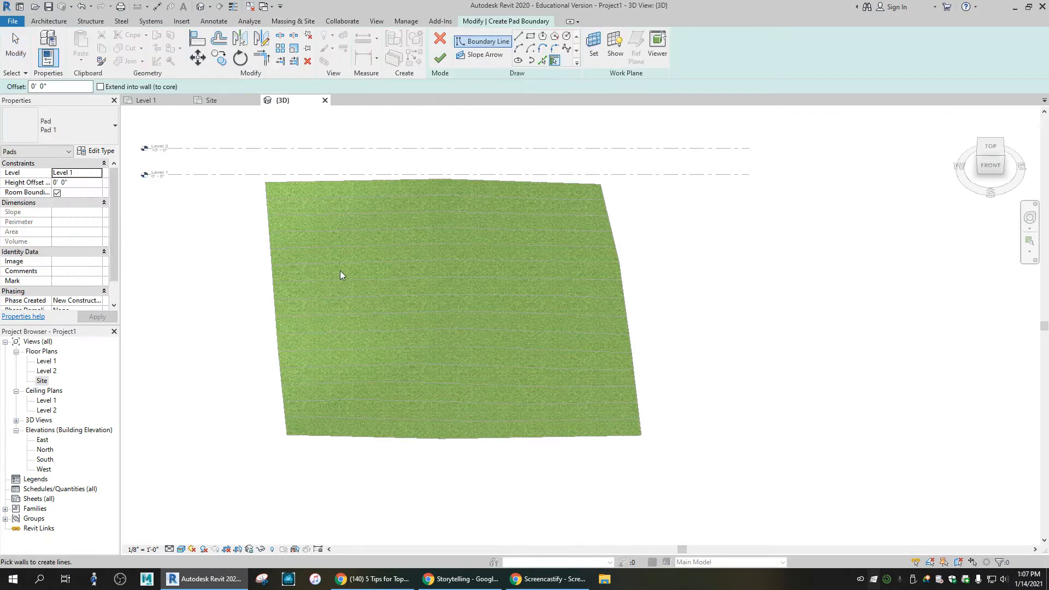
click(223, 101)
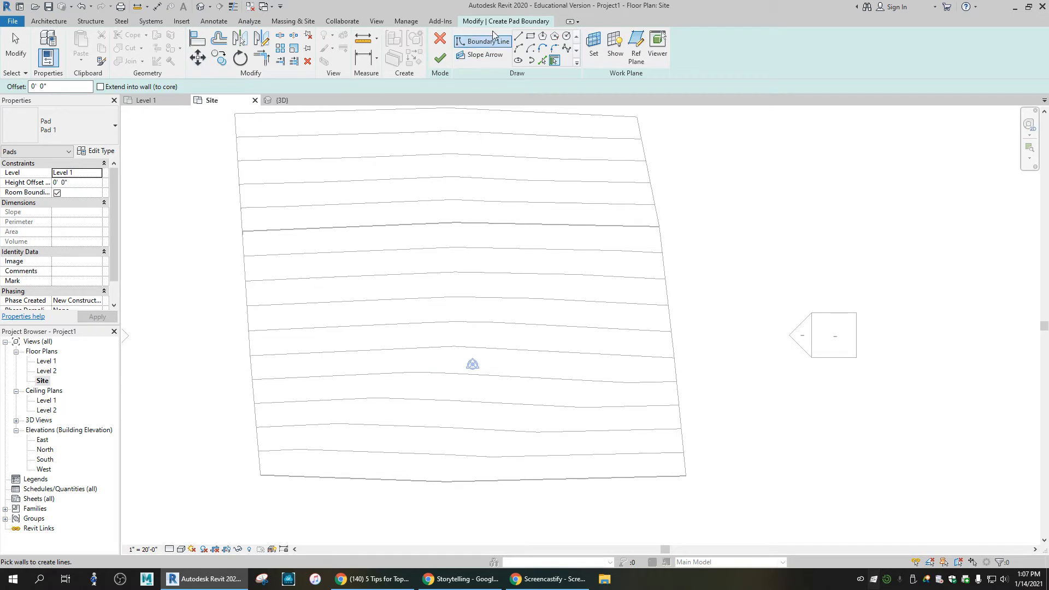
click(530, 36)
click(308, 261)
click(433, 439)
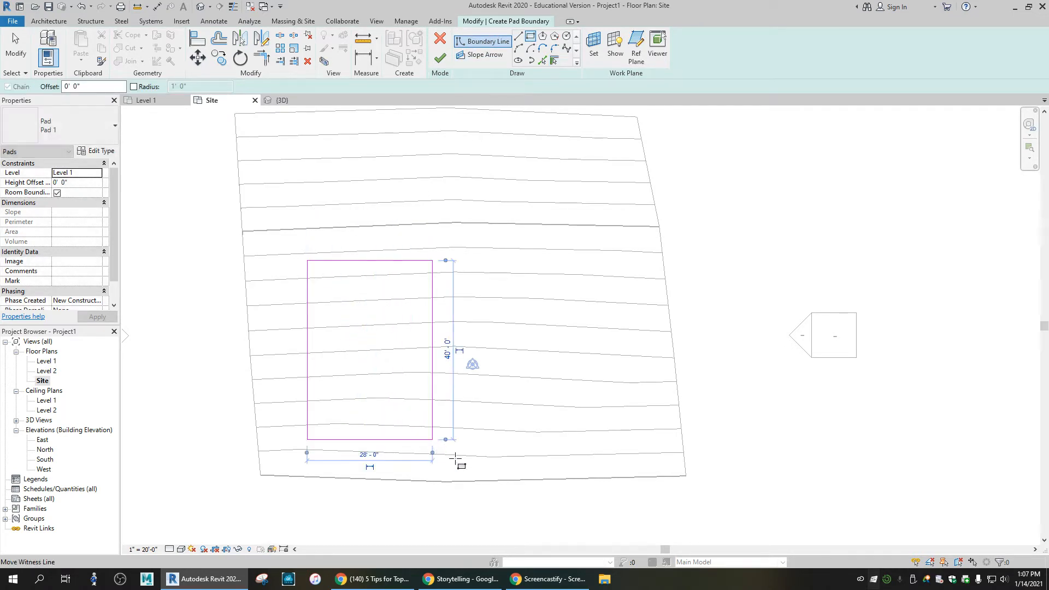
click(440, 57)
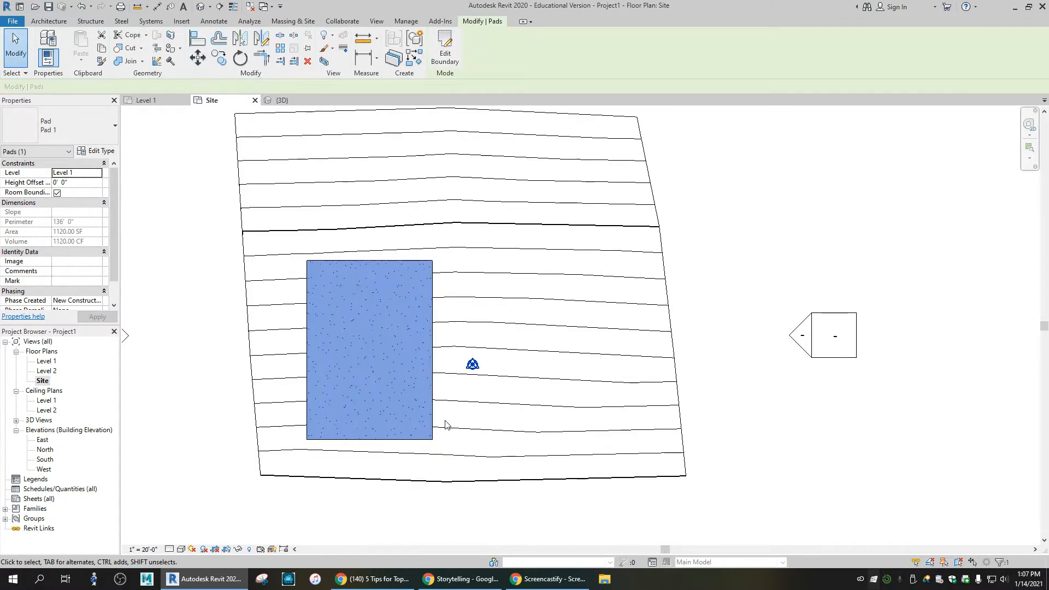
key(Escape)
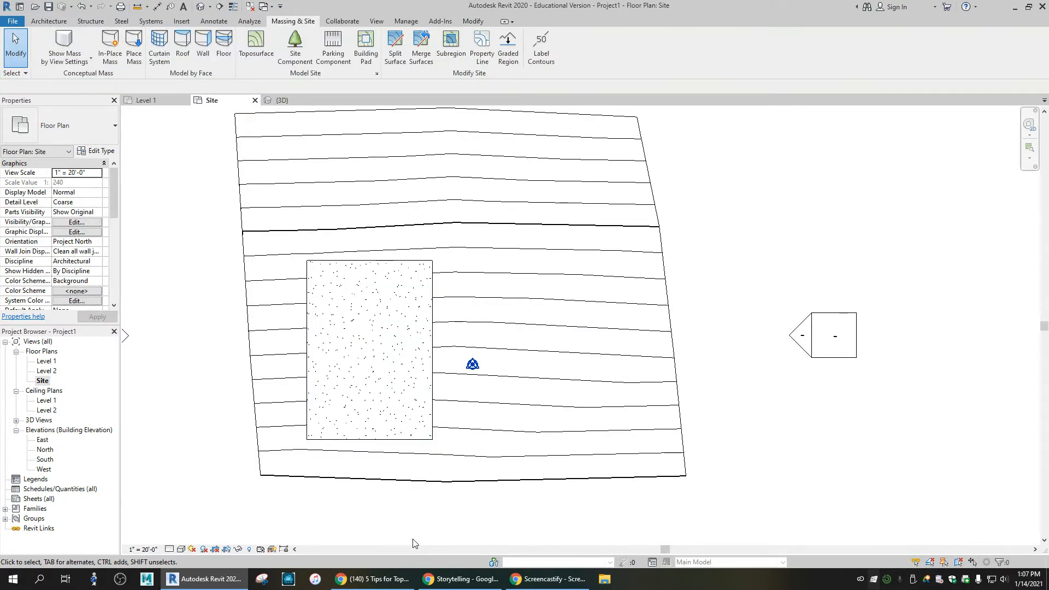
Set the building pad's level to Level 2 in the 3D view and inspect the raised terrain from the side.
click(284, 100)
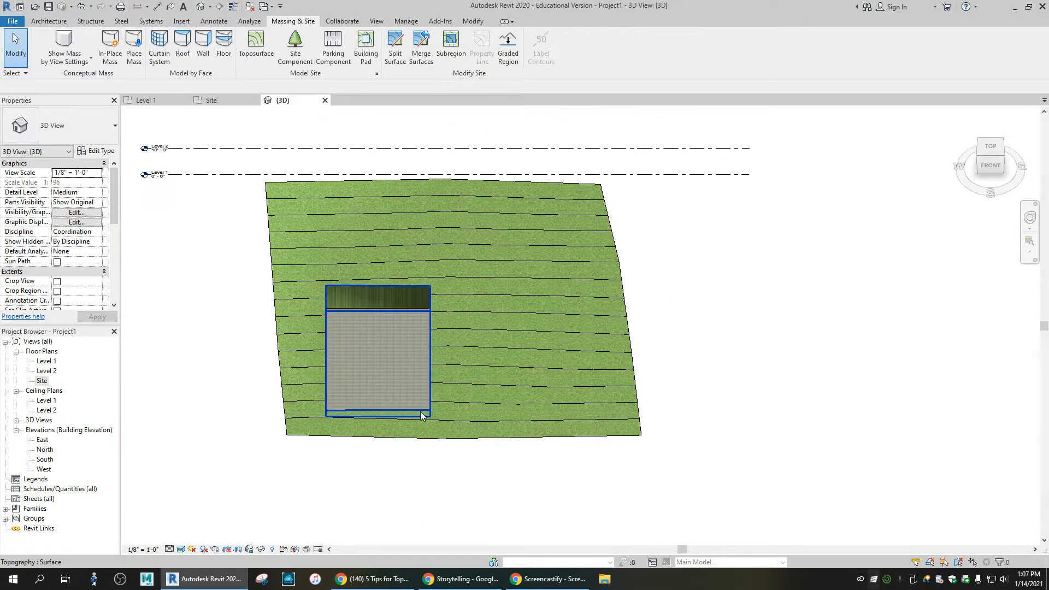
mouse_move(990, 148)
mouse_down()
mouse_move(876, 113)
mouse_move(826, 529)
mouse_move(691, 531)
mouse_move(735, 146)
mouse_move(710, 355)
mouse_move(647, 542)
mouse_move(527, 113)
mouse_move(905, 151)
mouse_move(907, 197)
mouse_move(932, 201)
mouse_up()
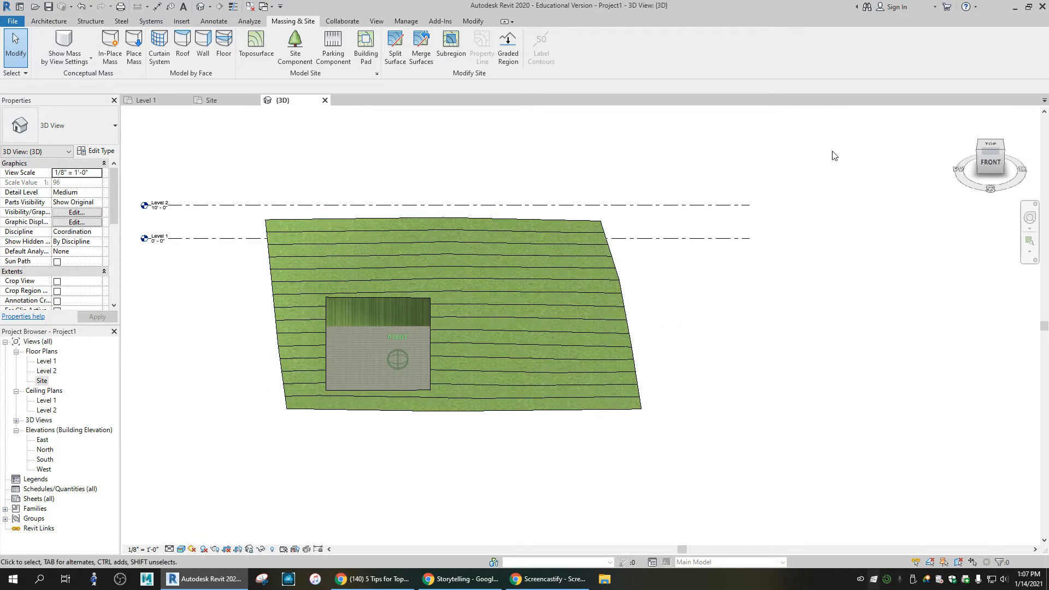
click(388, 328)
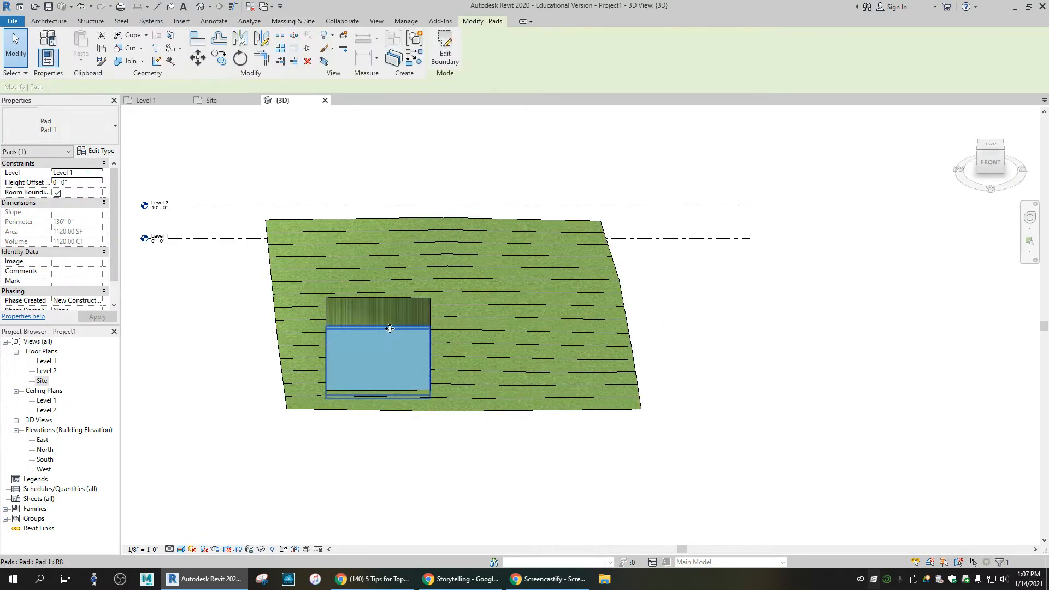
click(84, 173)
click(86, 193)
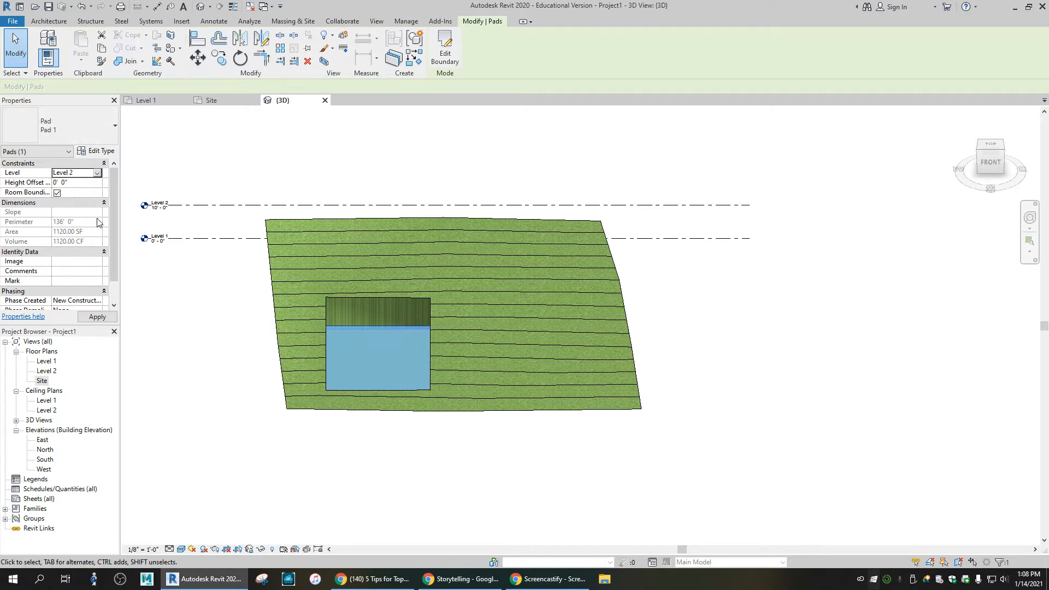
mouse_move(991, 154)
mouse_down()
mouse_move(779, 122)
mouse_move(788, 142)
mouse_move(817, 155)
mouse_up()
click(793, 290)
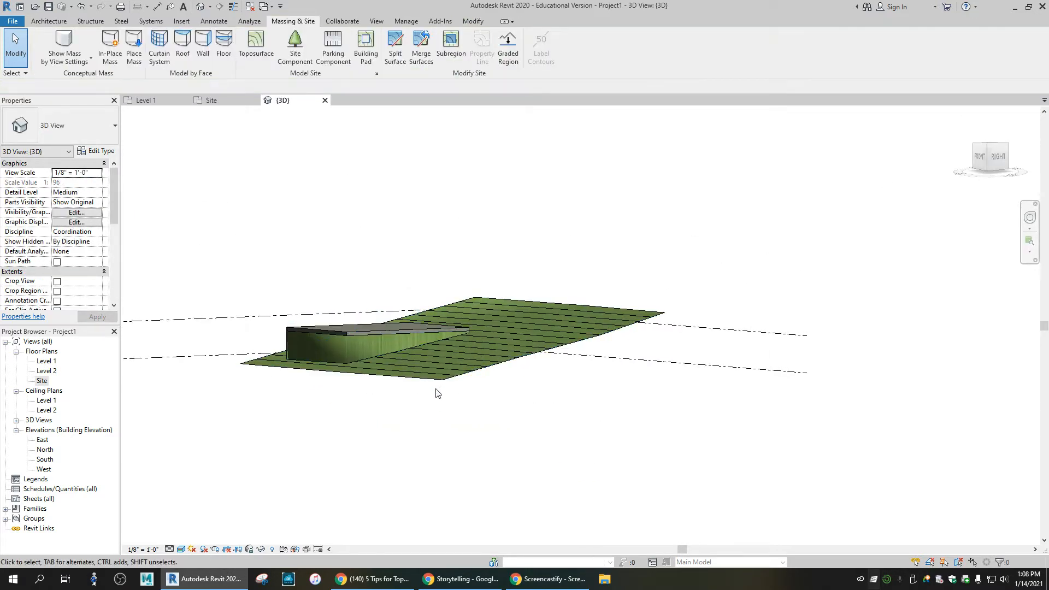
Return the building pad to Level 1 and view the excavation from above.
click(350, 330)
click(97, 173)
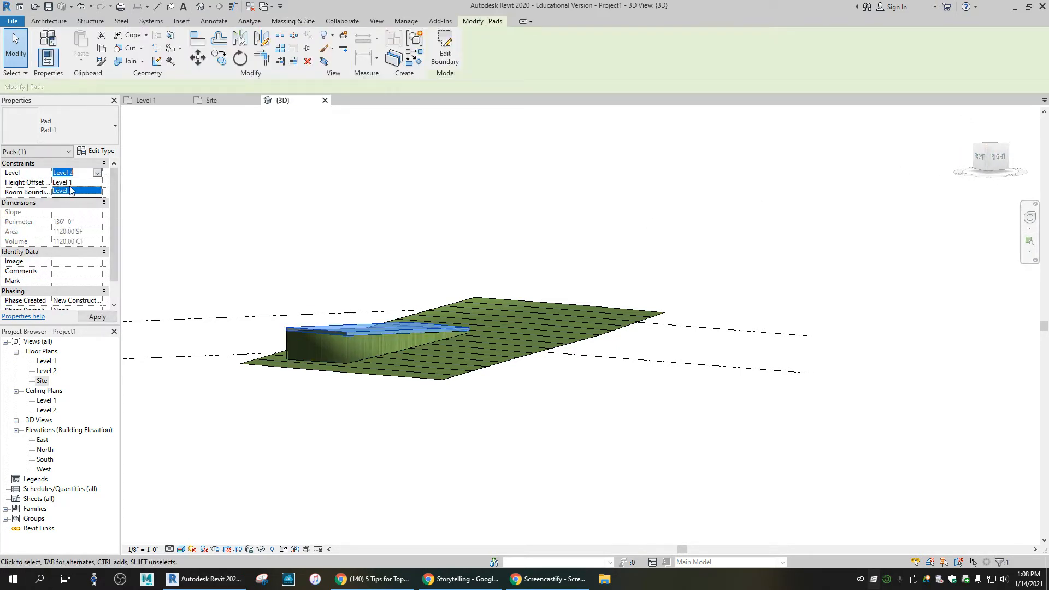
click(73, 182)
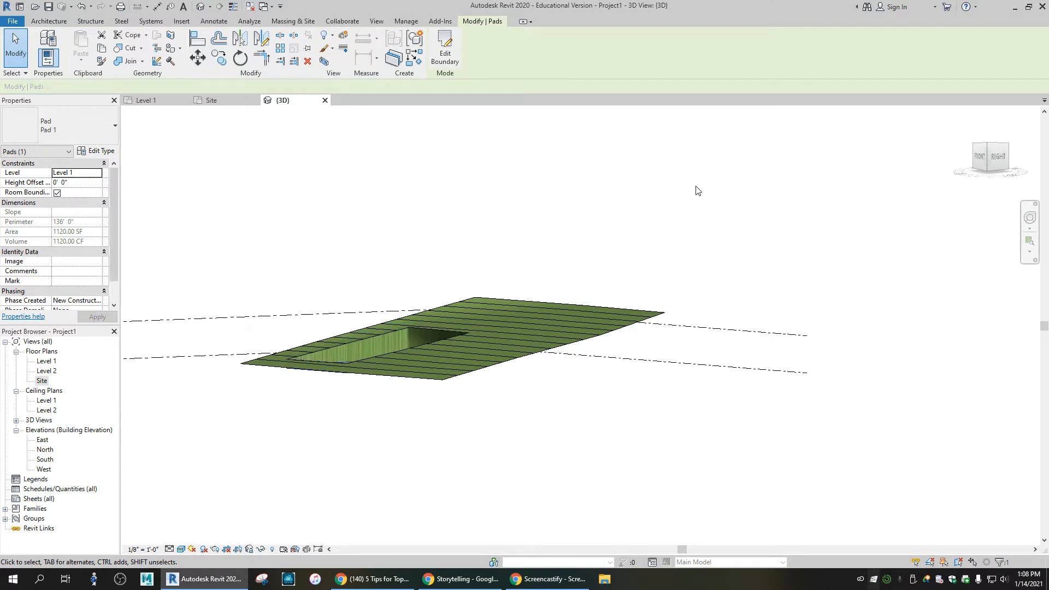
drag(989, 163, 218, 189)
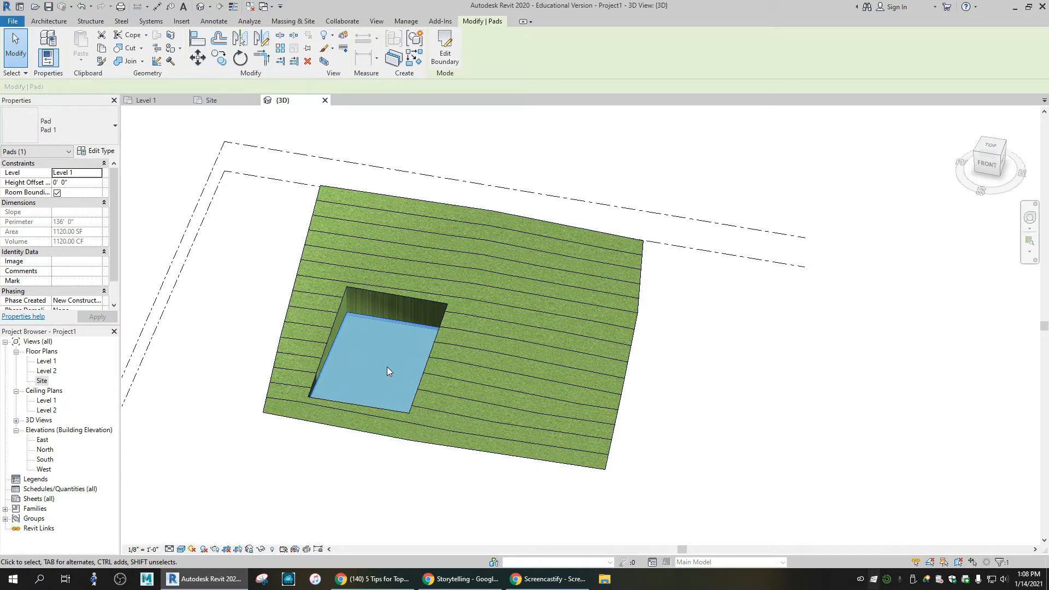
key(Escape)
Change the material of the Pad 1 type's structure layer to Earth.
click(380, 320)
key(Escape)
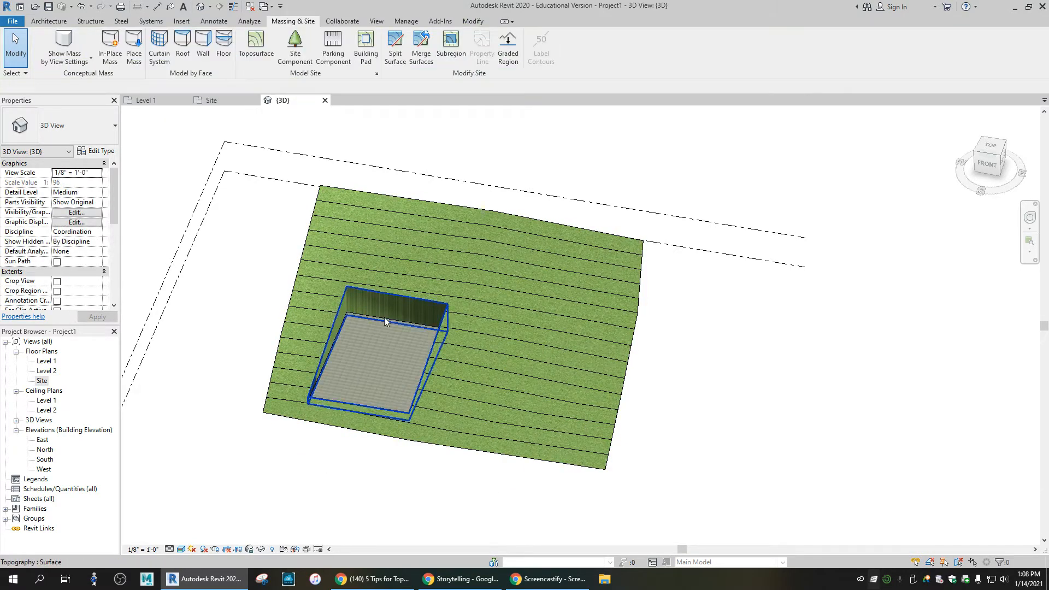
click(385, 320)
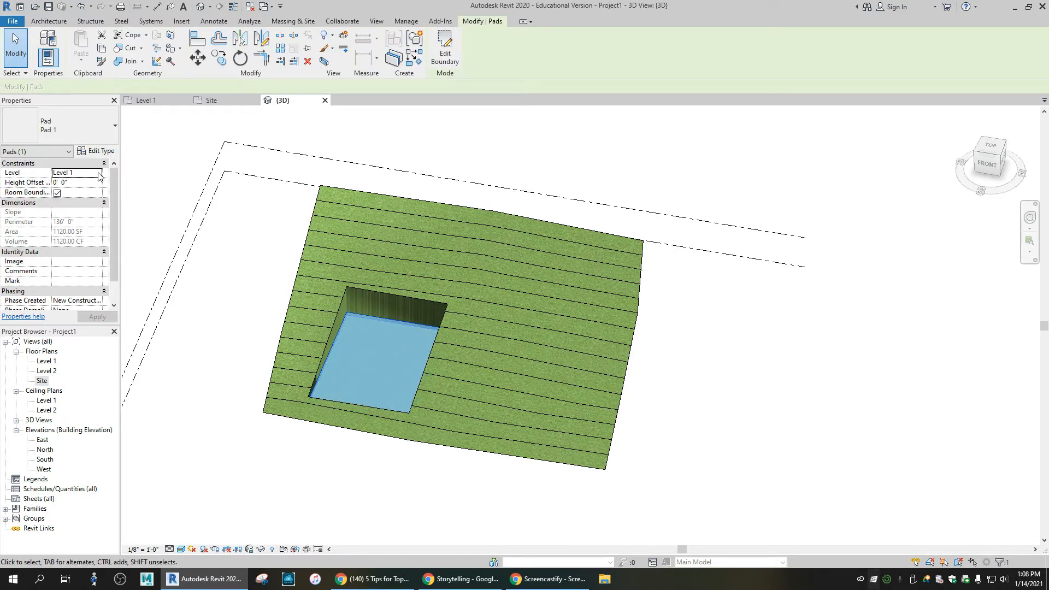
click(95, 151)
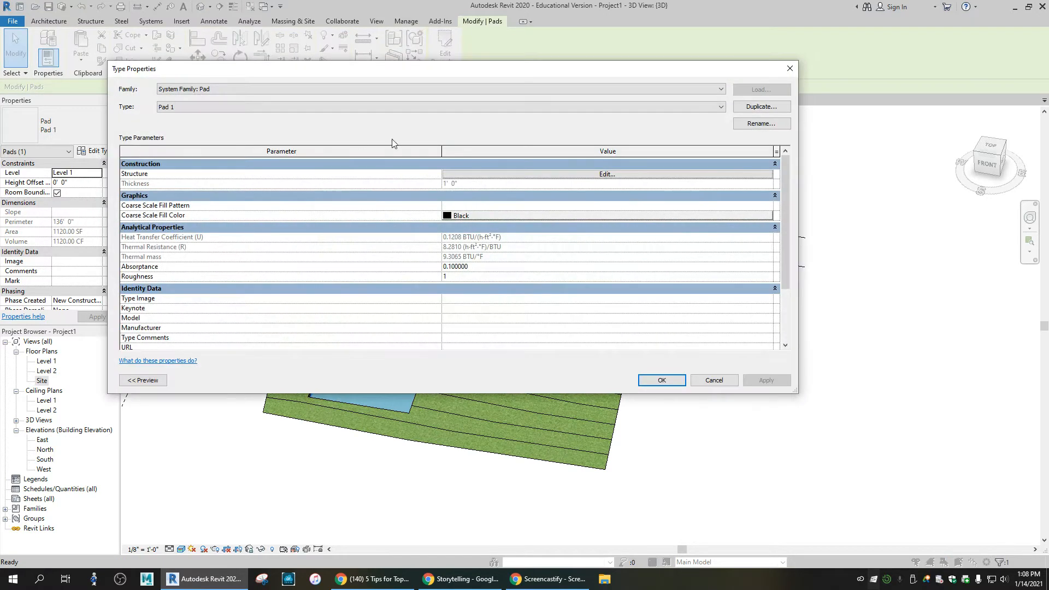
click(577, 176)
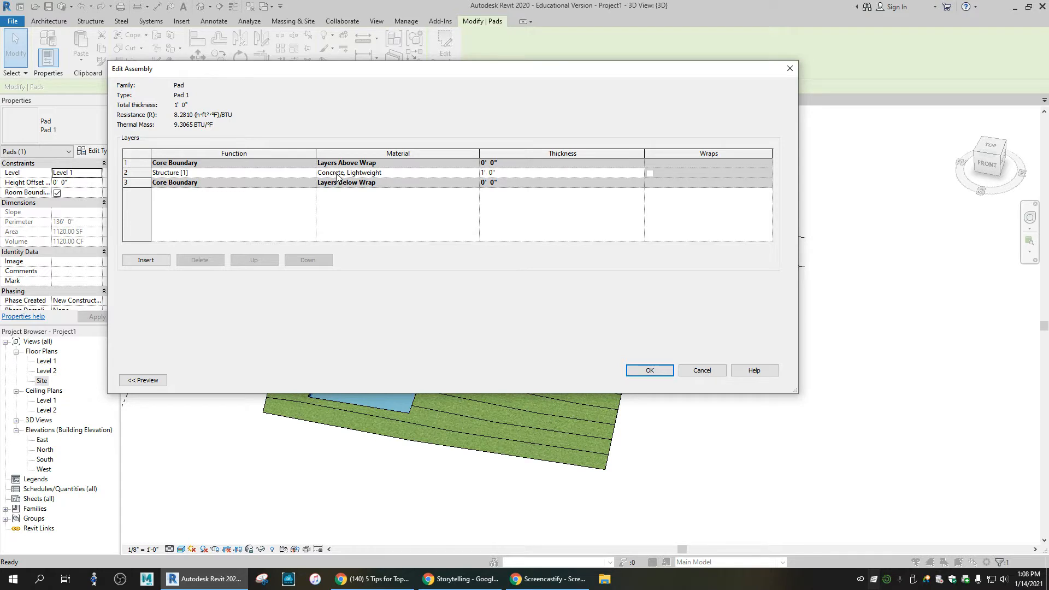
click(465, 173)
click(475, 172)
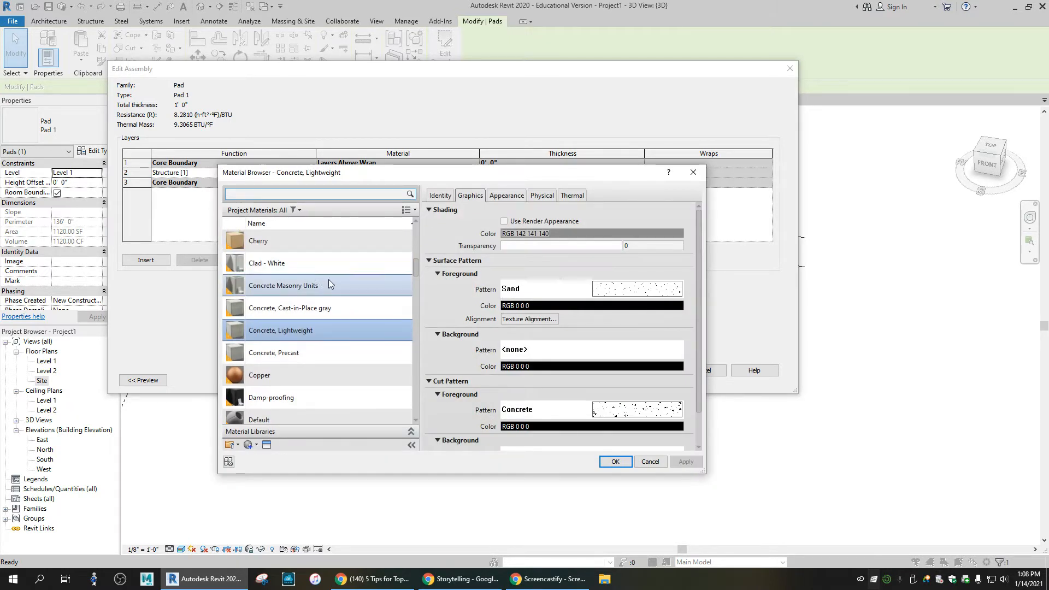
scroll(304, 356, down, 5)
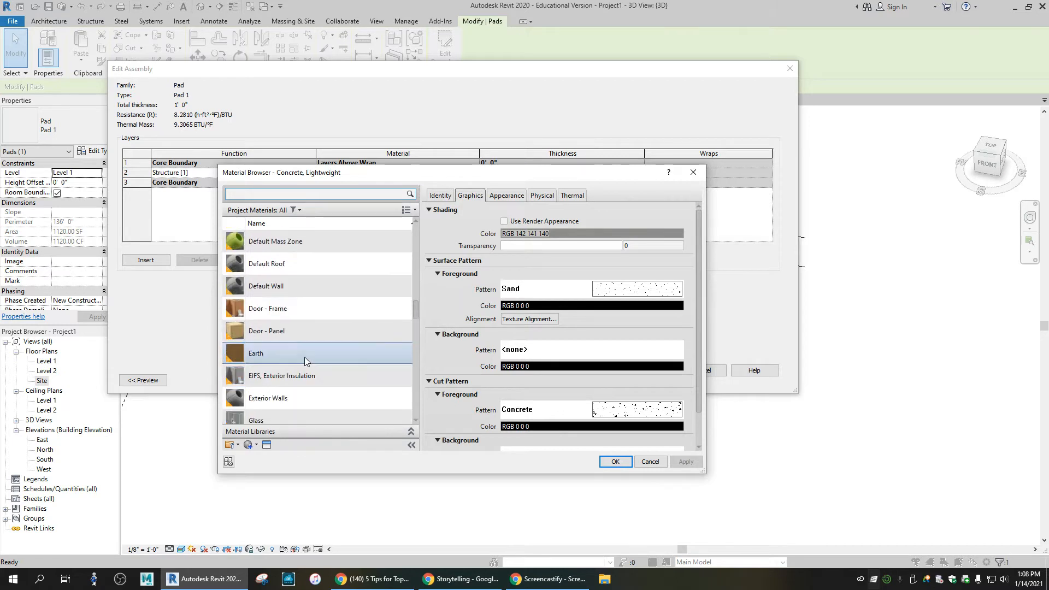
click(304, 359)
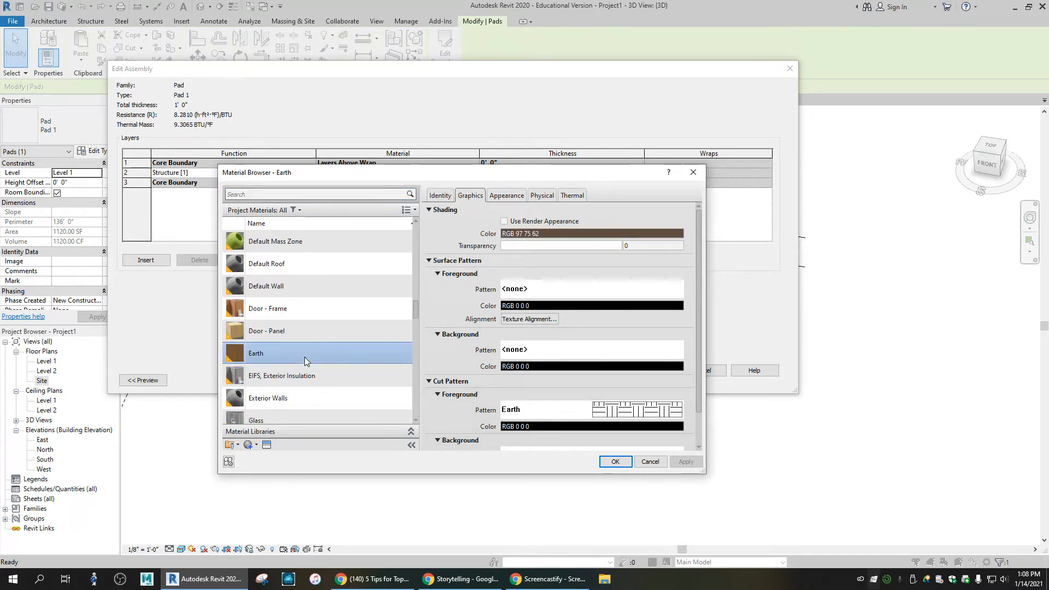
click(615, 461)
Set the pad structure layer's thickness to .1 and apply the type changes.
click(497, 172)
drag(497, 173, 477, 165)
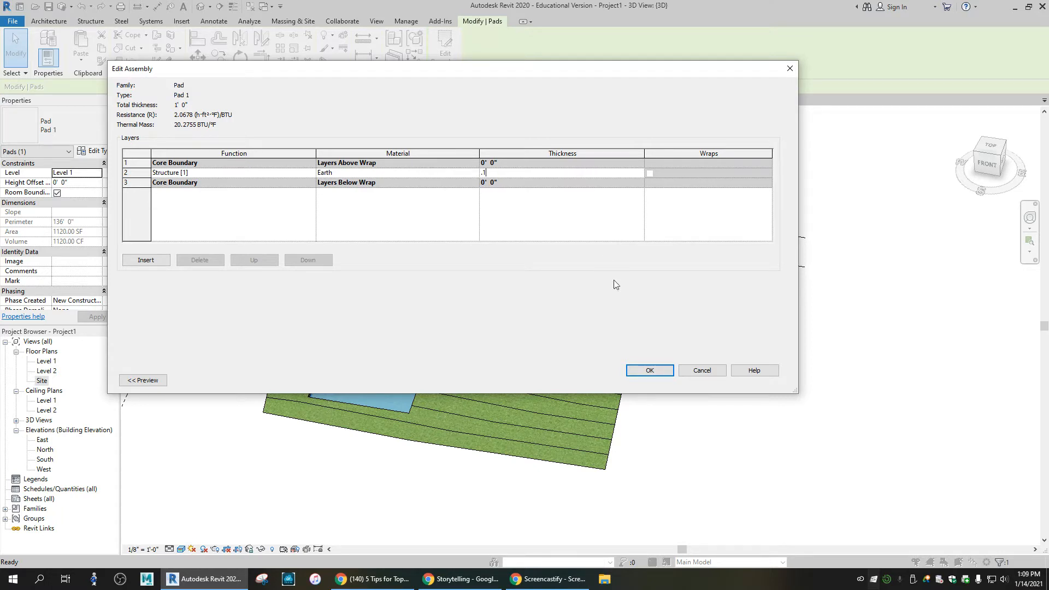
click(650, 371)
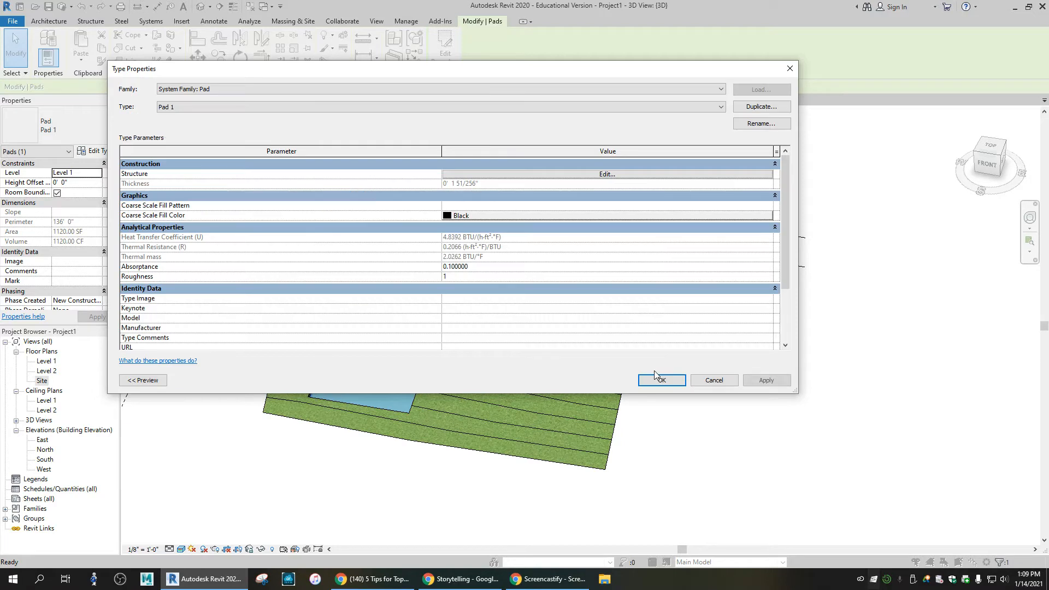
click(765, 380)
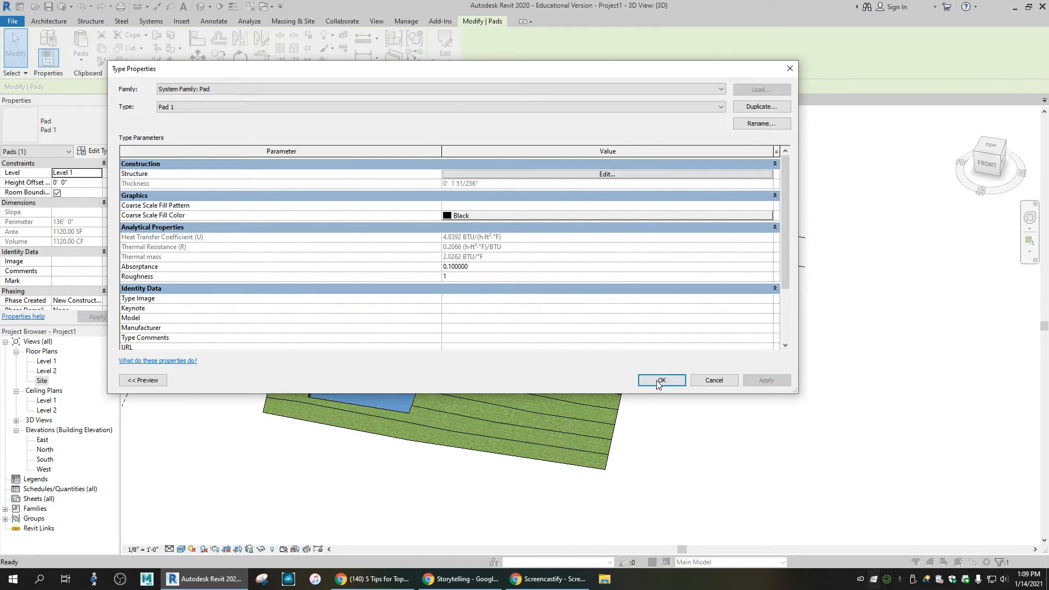
click(664, 380)
click(760, 376)
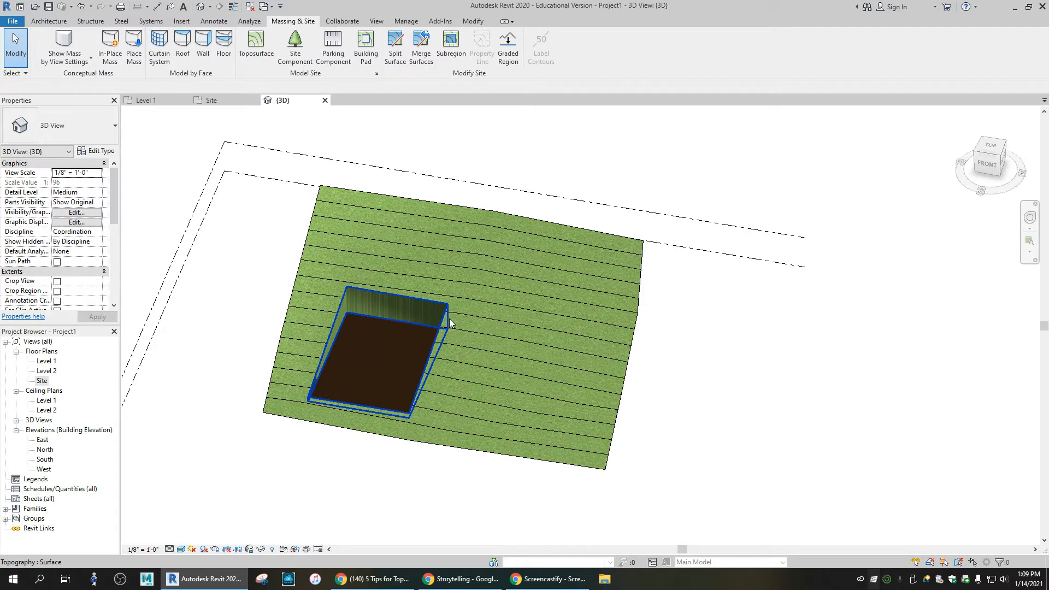
Delete the building pad from the toposurface.
click(413, 326)
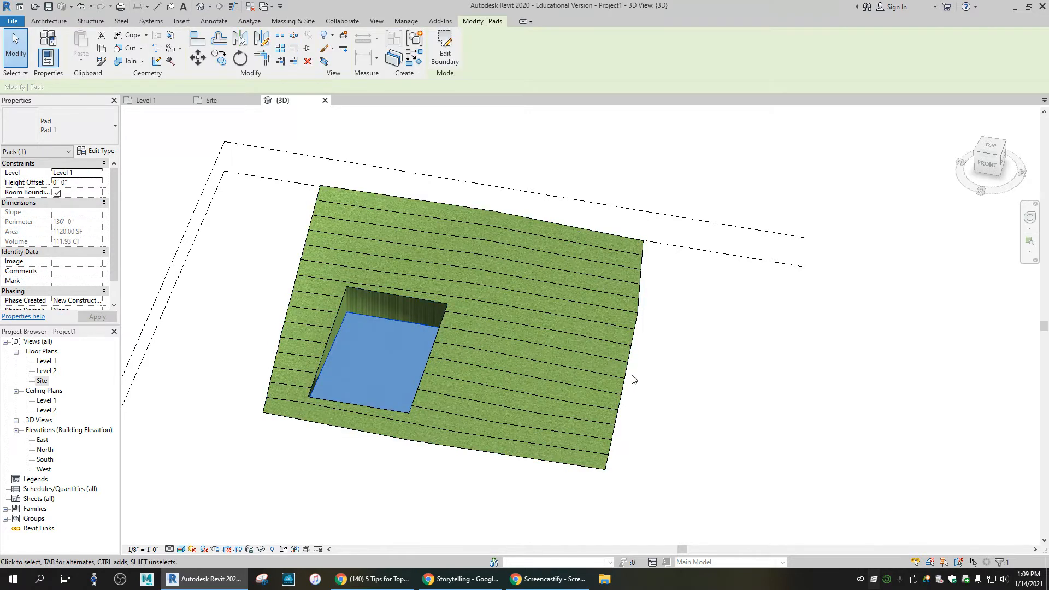
key(Delete)
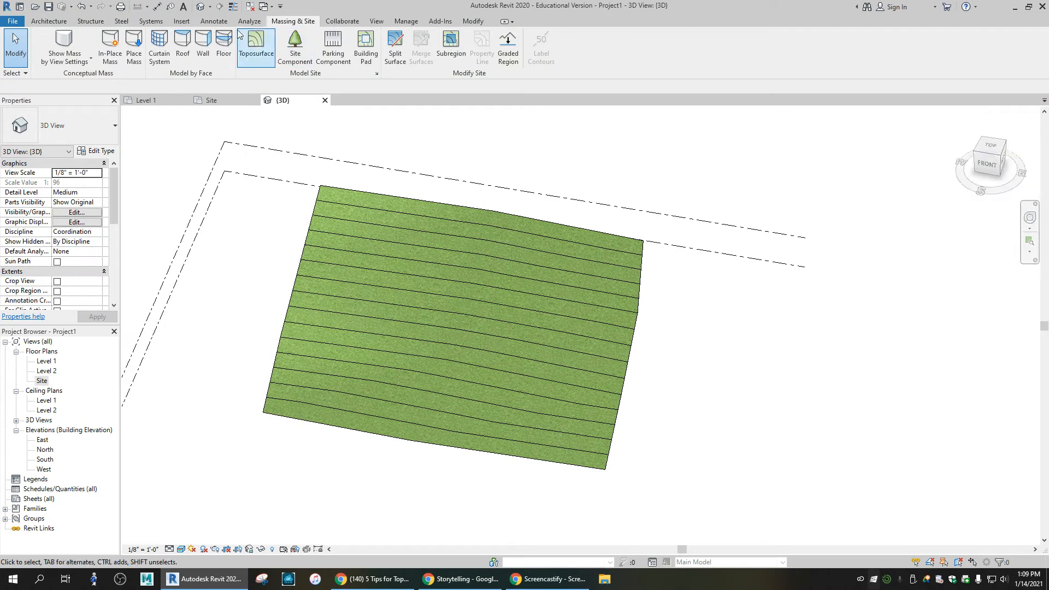
Create a Generic - 12" architectural floor on Level 1 in the Site plan, sketched as a rectangle about 34'-6" by 32'-6".
click(52, 21)
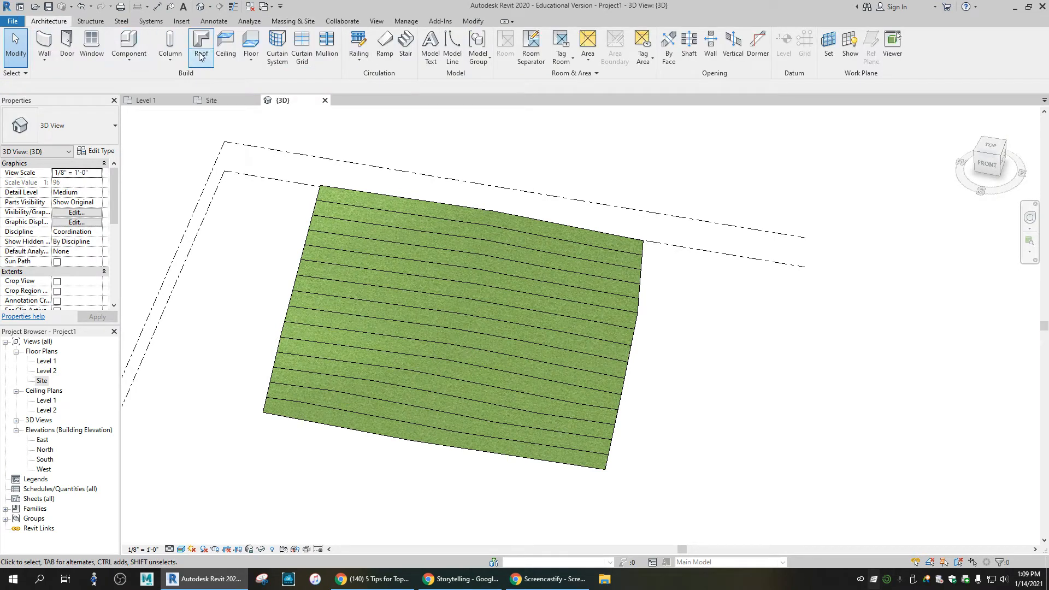
click(257, 60)
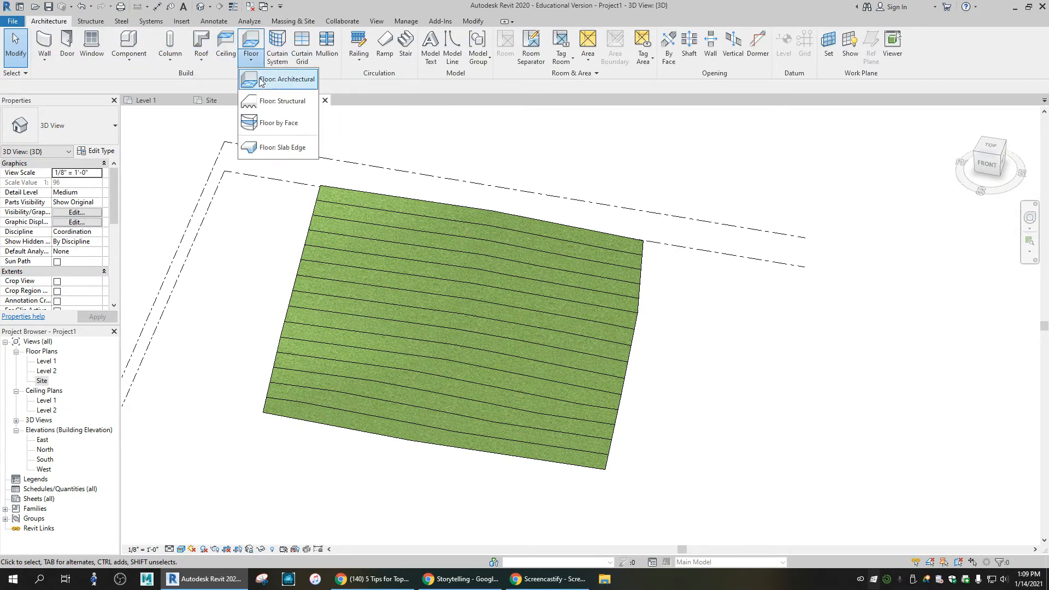
click(270, 87)
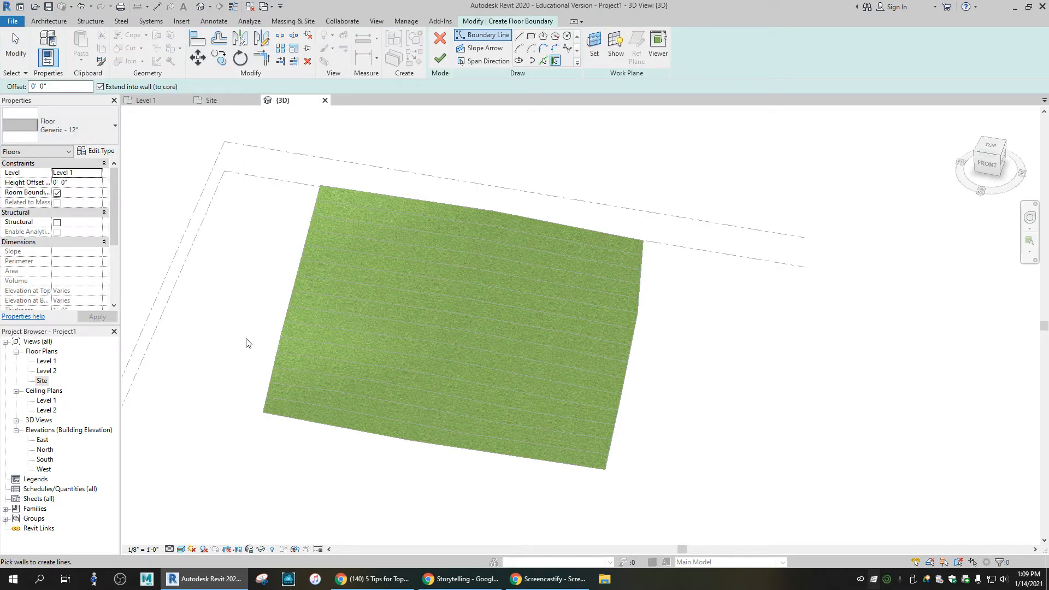
click(224, 98)
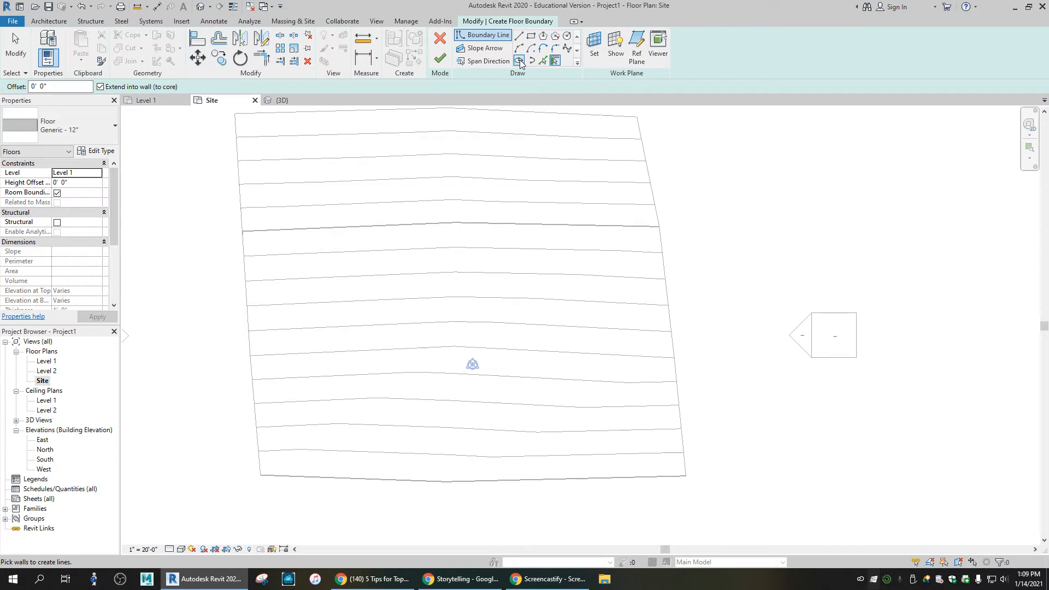
click(531, 35)
click(467, 202)
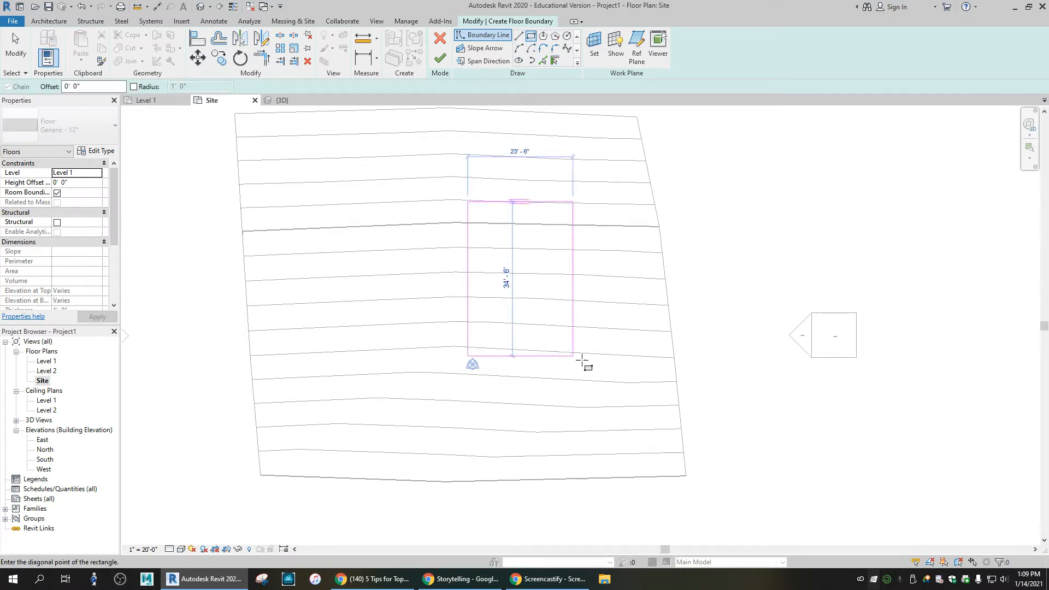
click(622, 347)
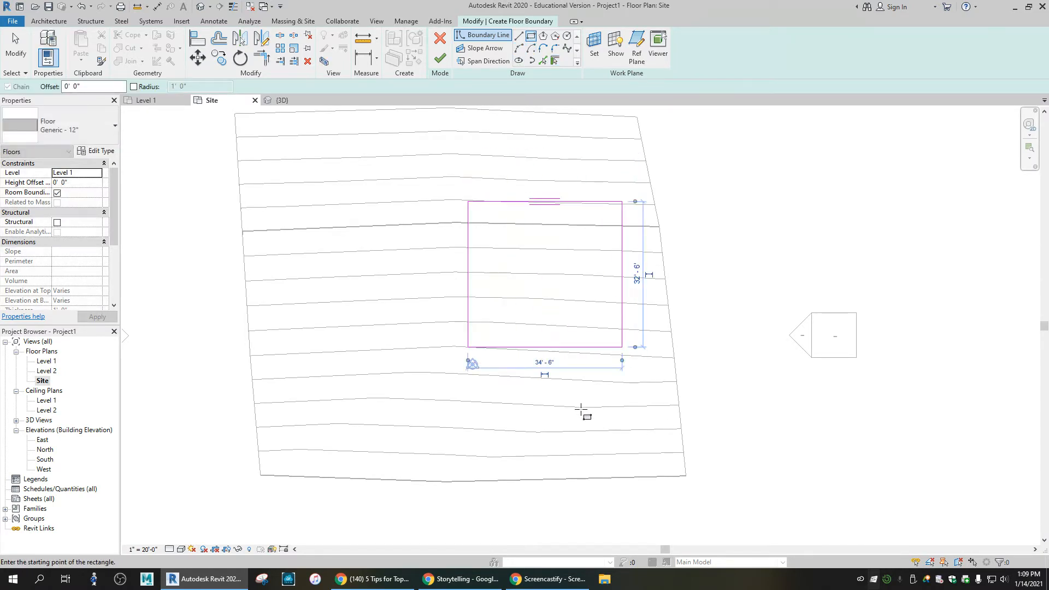
click(440, 59)
Reassign the new Generic - 12" floor to Level 2 in the 3D view.
click(300, 102)
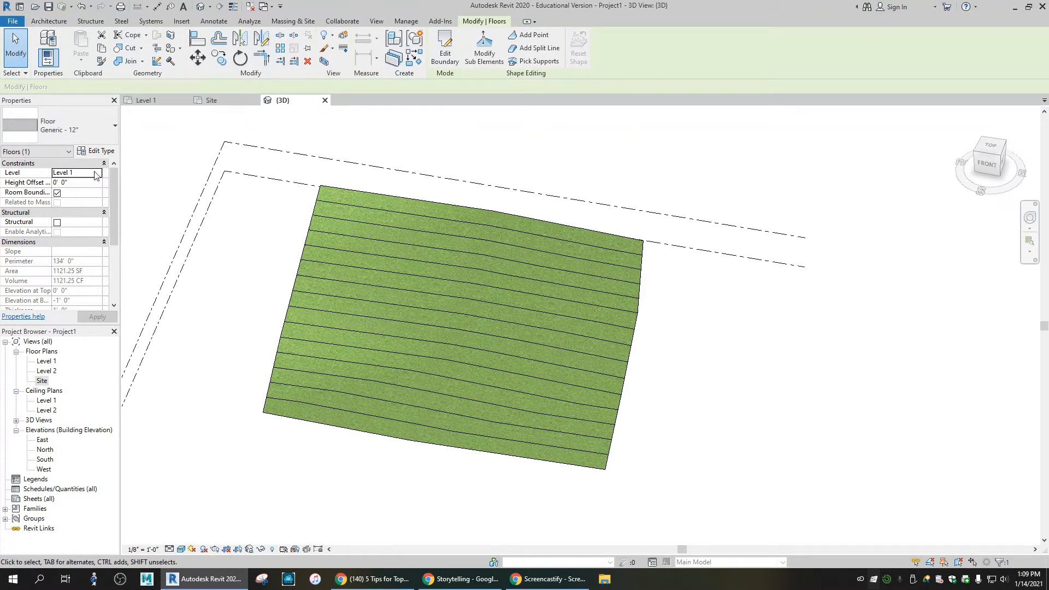
click(95, 173)
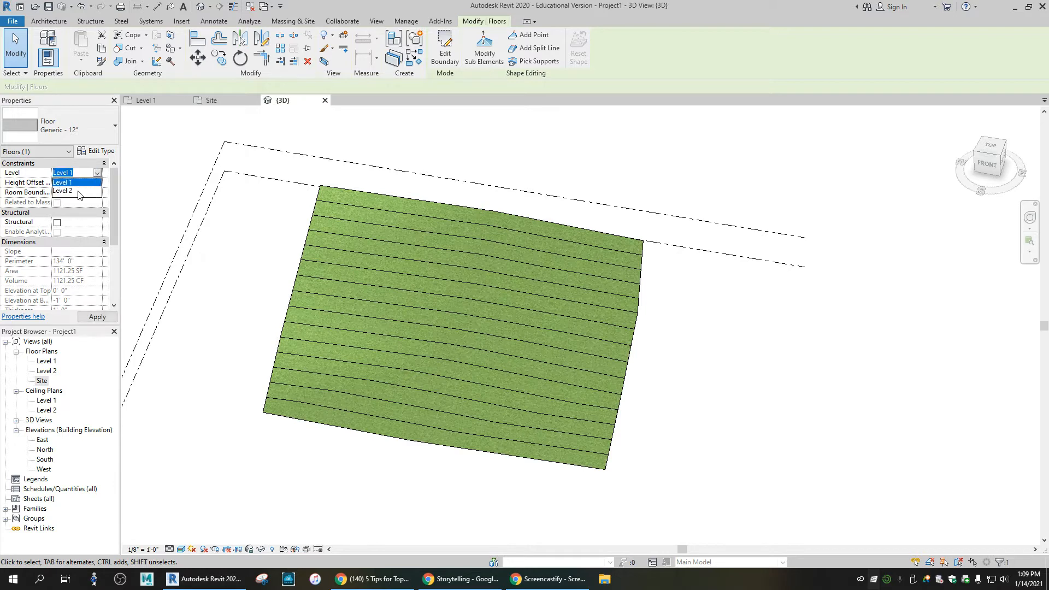
click(76, 191)
click(100, 320)
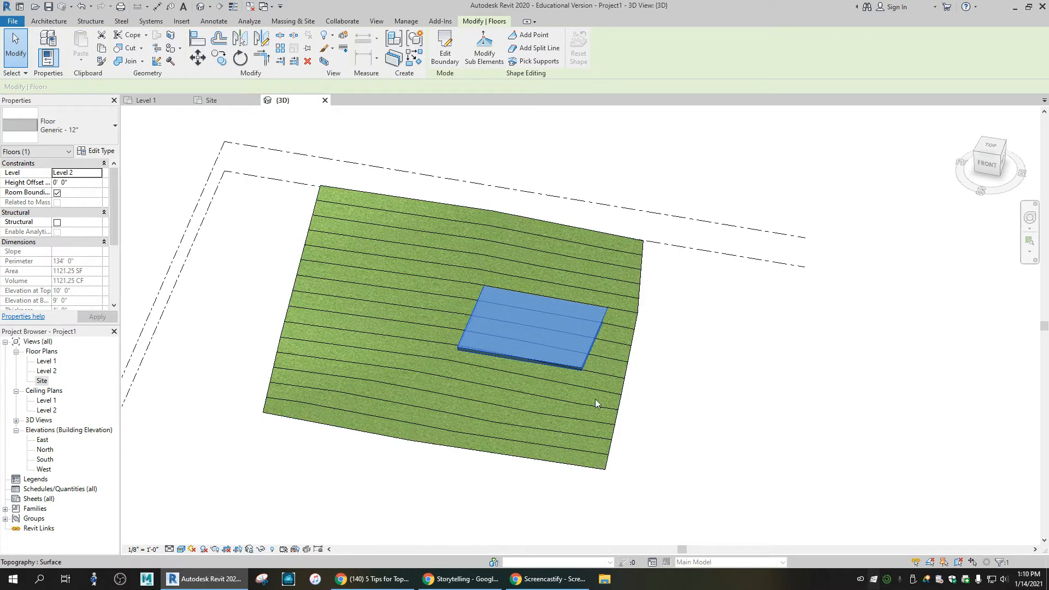
click(703, 378)
Edit the toposurface by placing points at 10' 0" absolute elevation along and around the floor's edges, and finish the surface.
click(1003, 160)
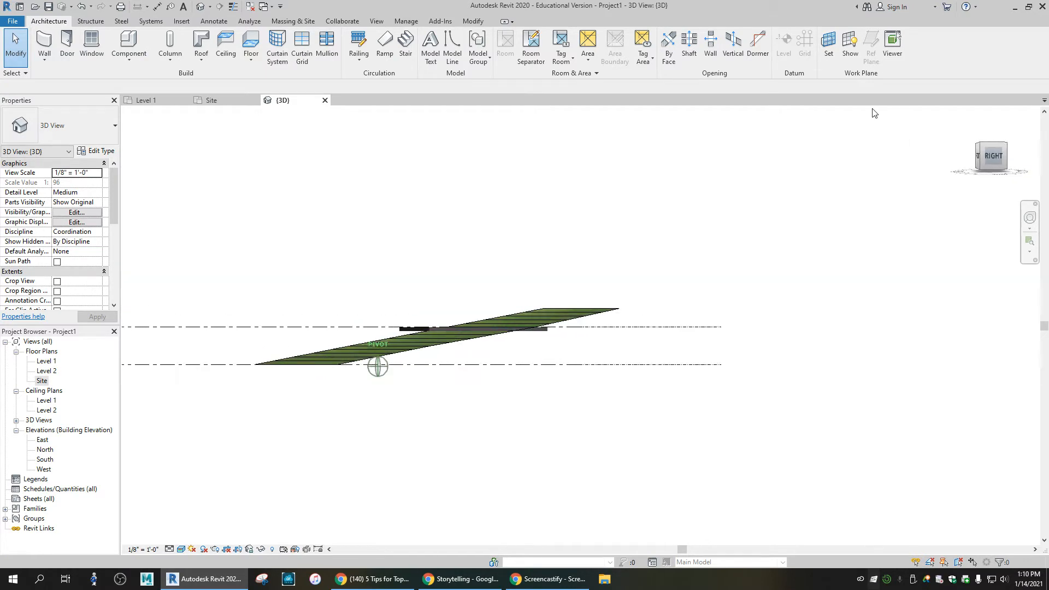
drag(872, 134, 962, 205)
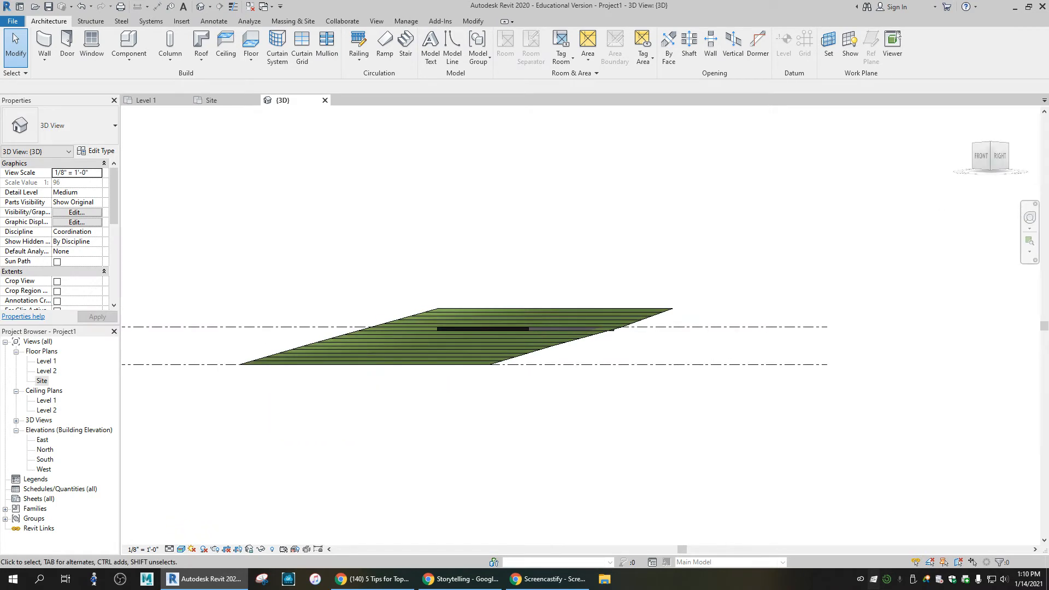
key(alt+Tab)
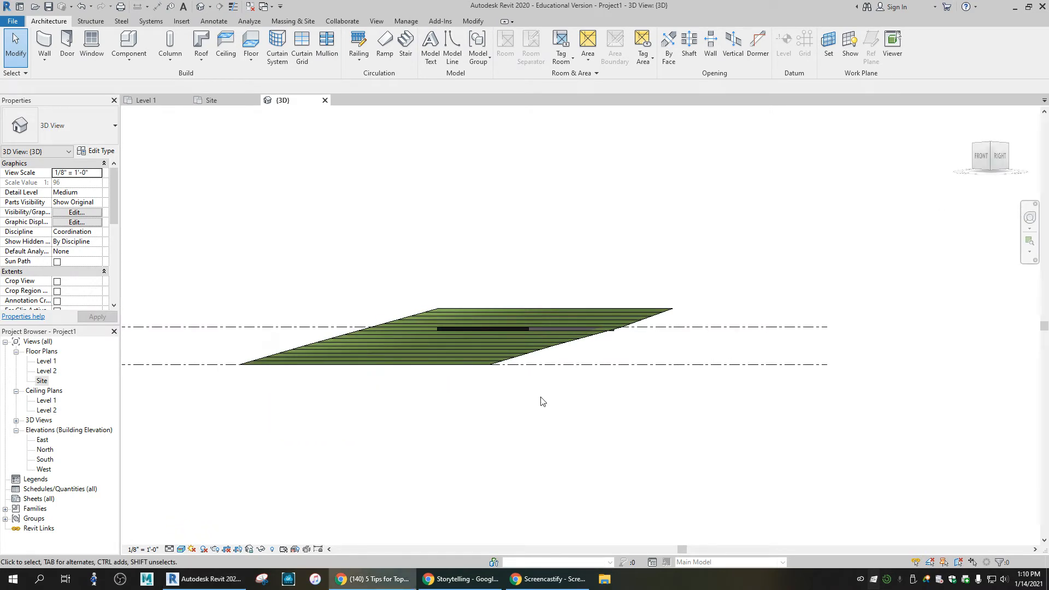
click(913, 173)
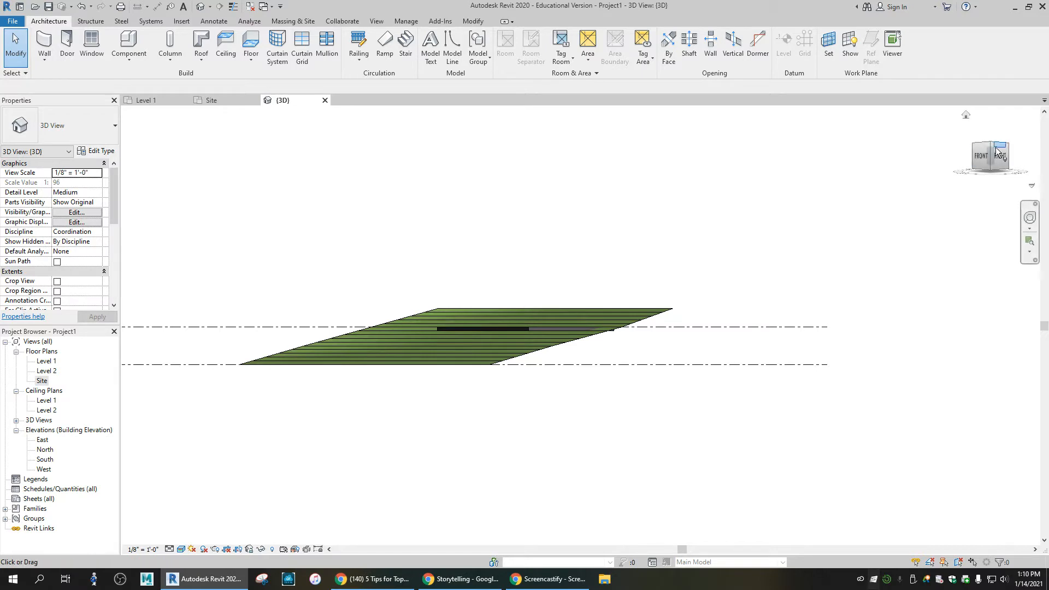
mouse_move(991, 146)
mouse_down()
mouse_move(880, 169)
mouse_move(824, 140)
mouse_move(998, 154)
mouse_move(1035, 197)
mouse_move(193, 188)
mouse_move(189, 198)
mouse_up()
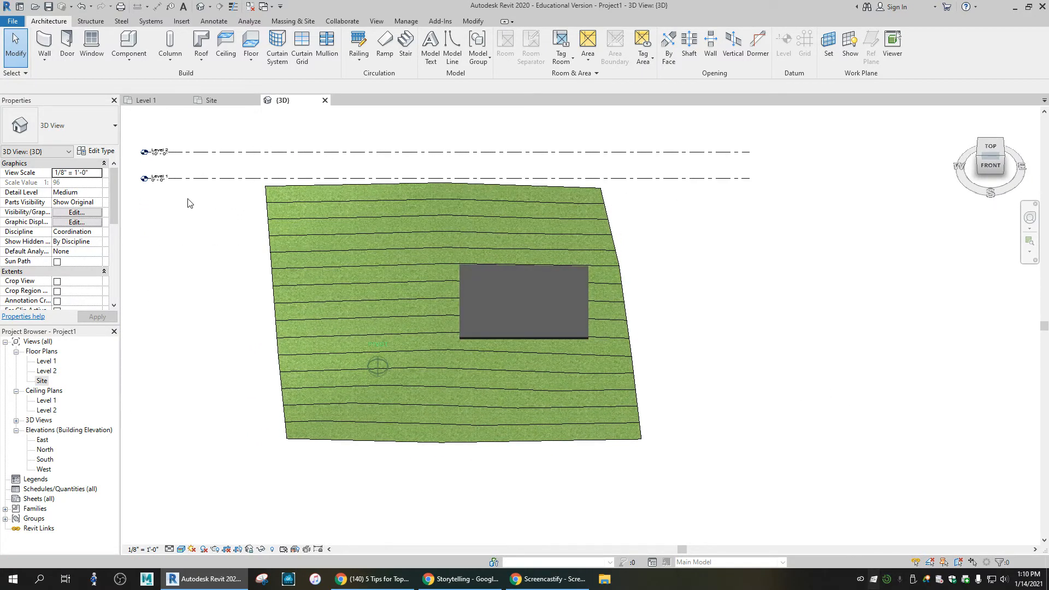
click(610, 242)
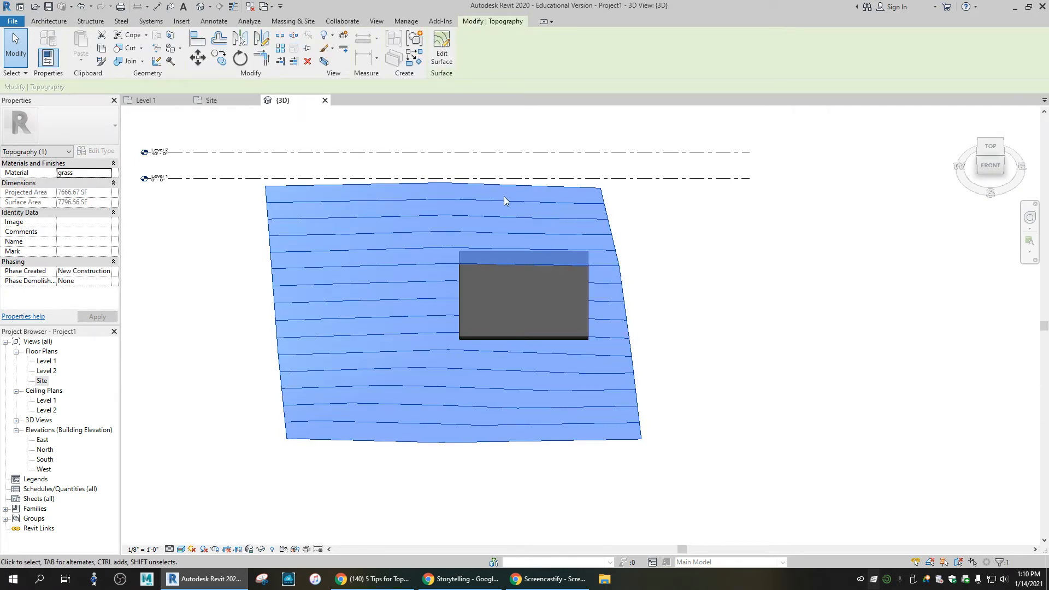
click(441, 44)
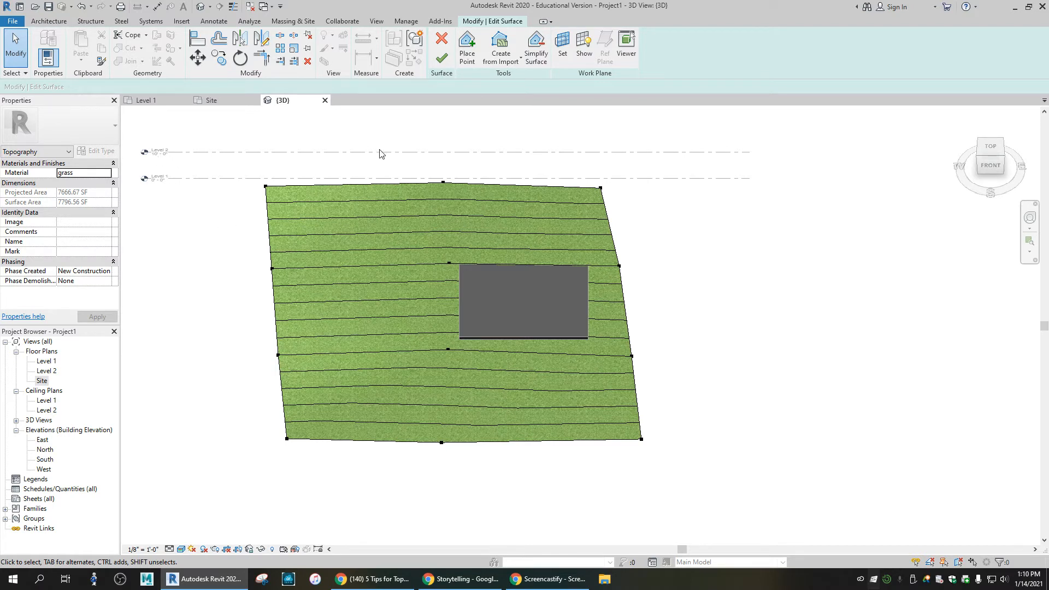
click(467, 49)
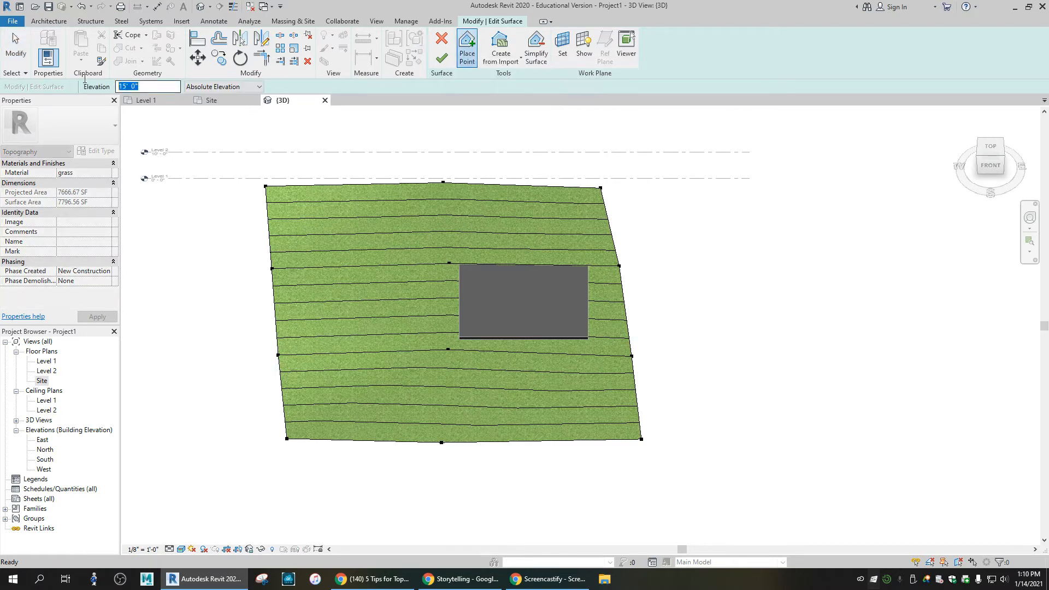
text(1)
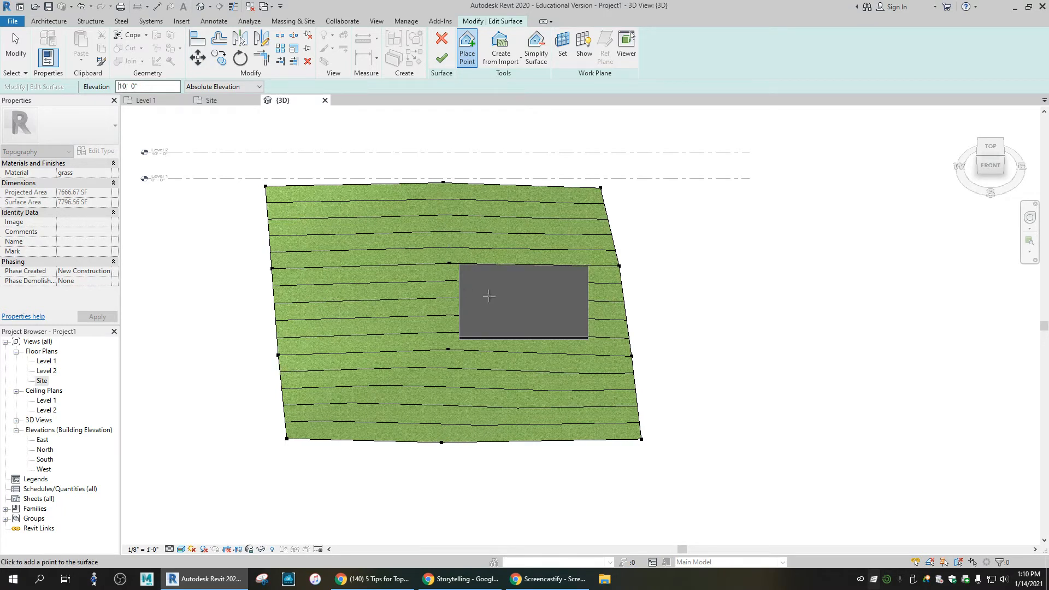
click(439, 279)
click(430, 314)
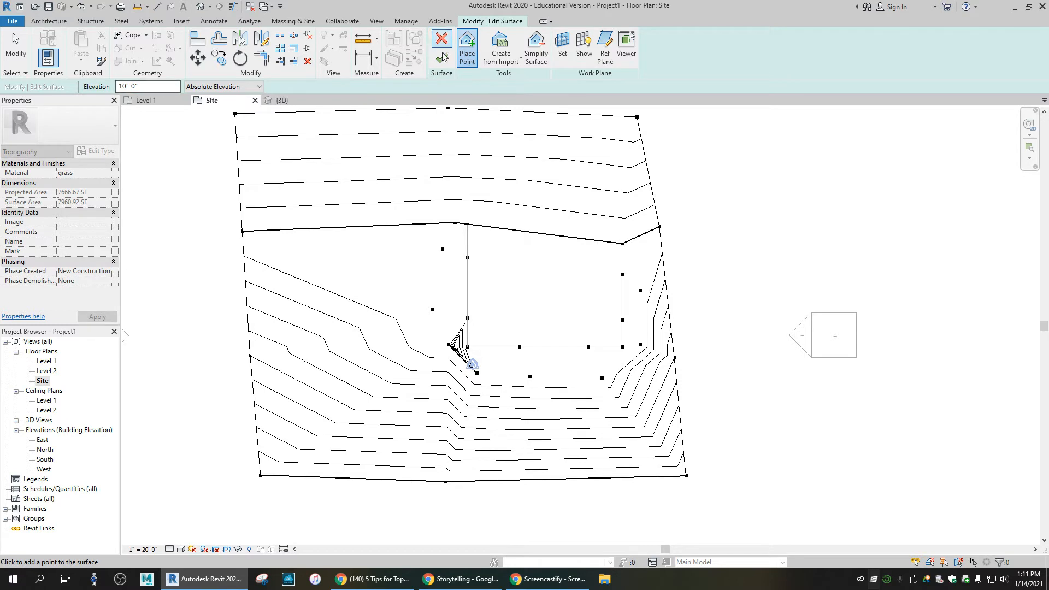
click(442, 59)
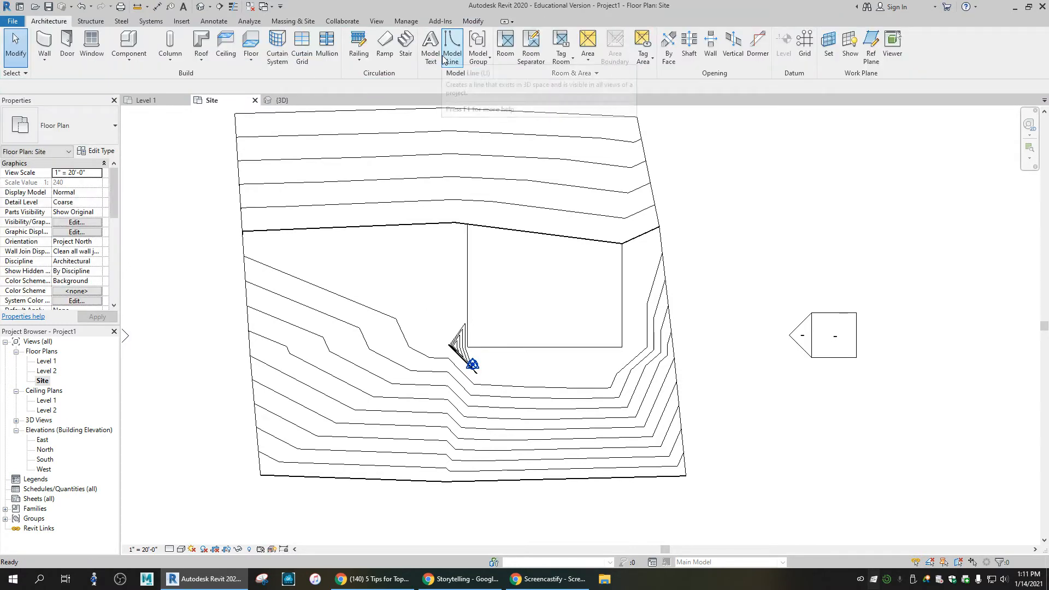
Reopen the toposurface for editing and delete two stray points beside the floor's front corner in the 3D view.
click(293, 102)
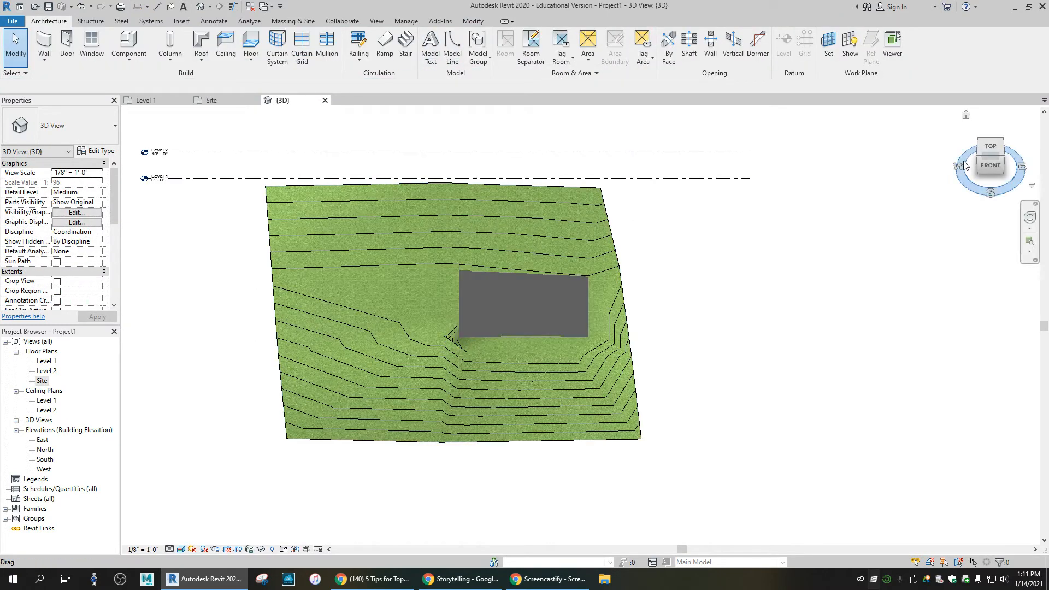
drag(989, 157, 884, 207)
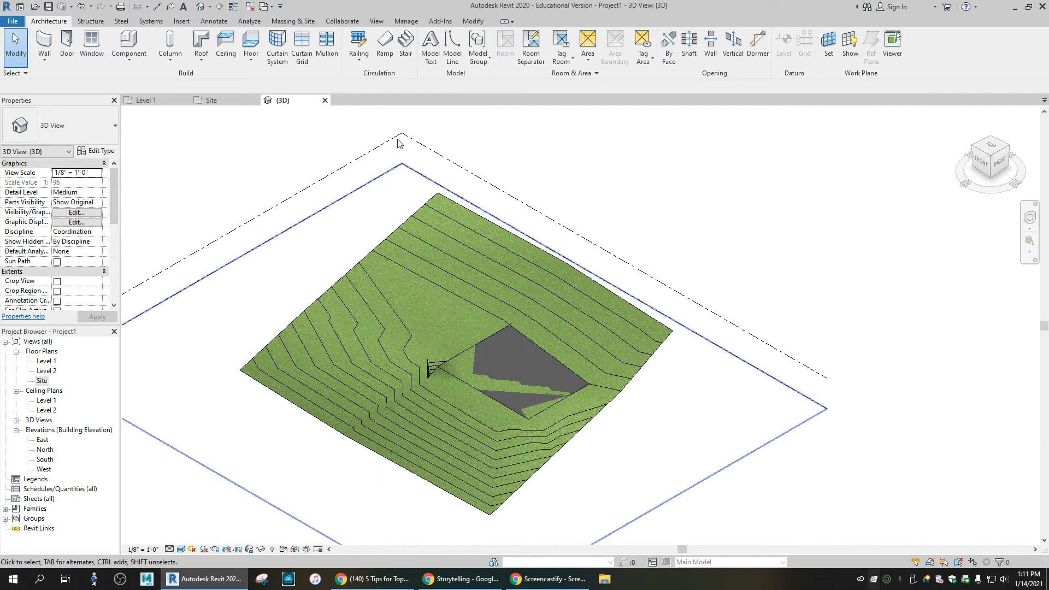
click(549, 245)
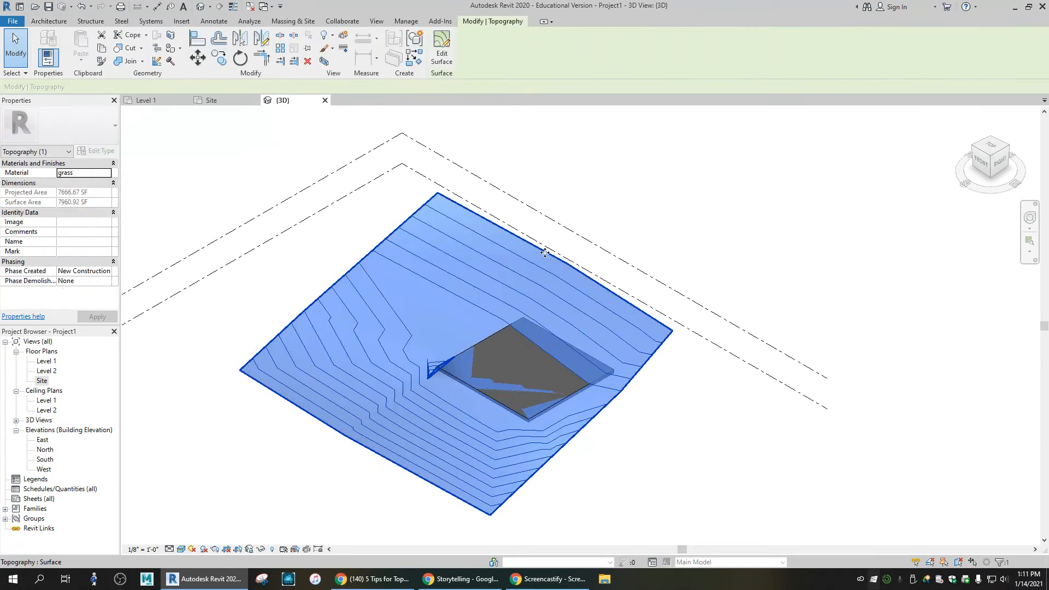
click(442, 48)
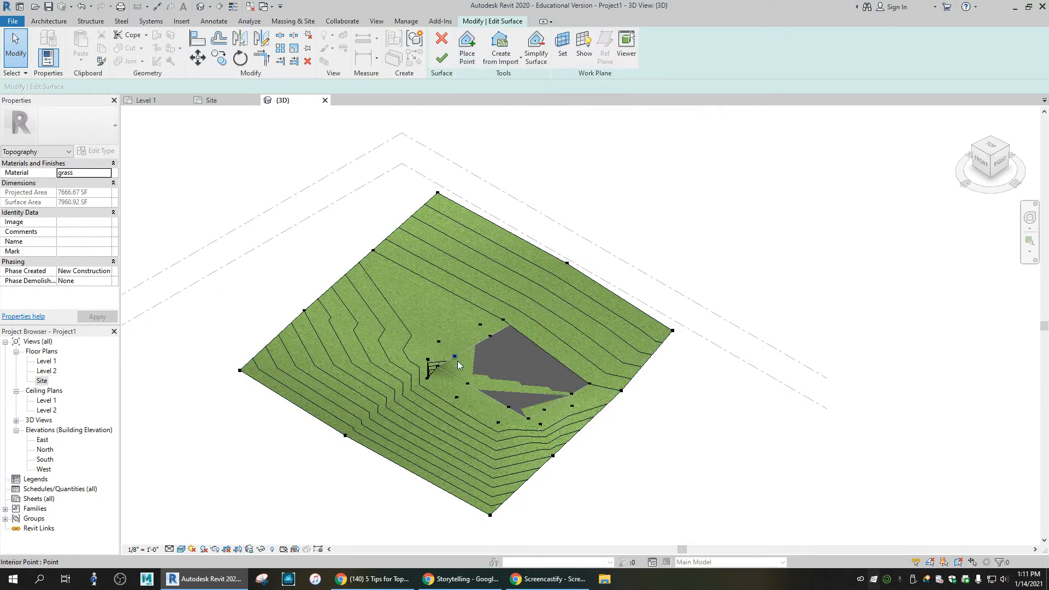
click(428, 360)
key(Delete)
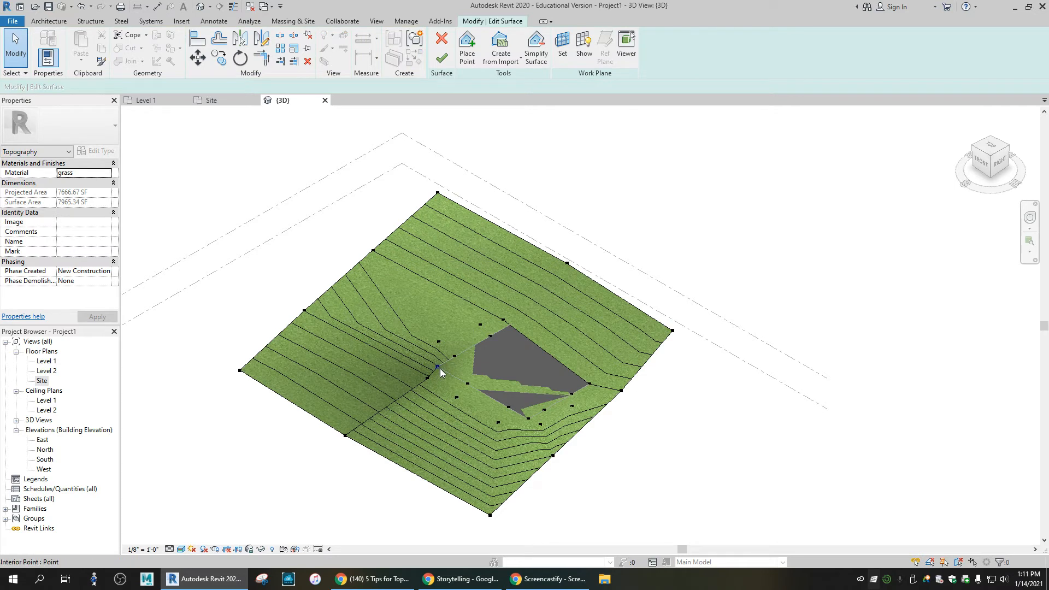
click(430, 378)
key(Delete)
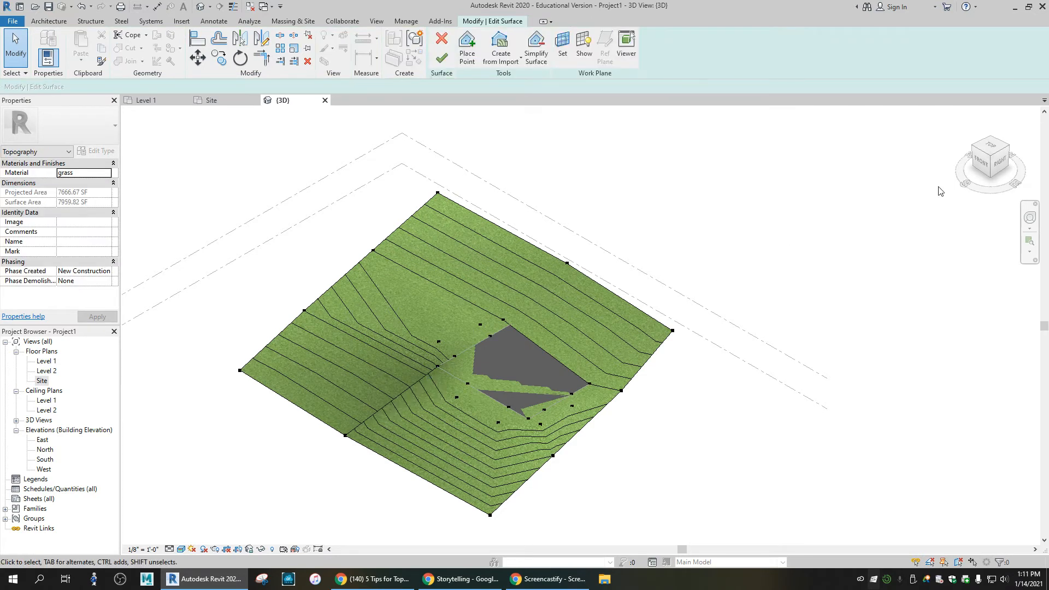
Move the 5' 0" interior surface point away from the floor's front corner to smooth the contours.
click(981, 155)
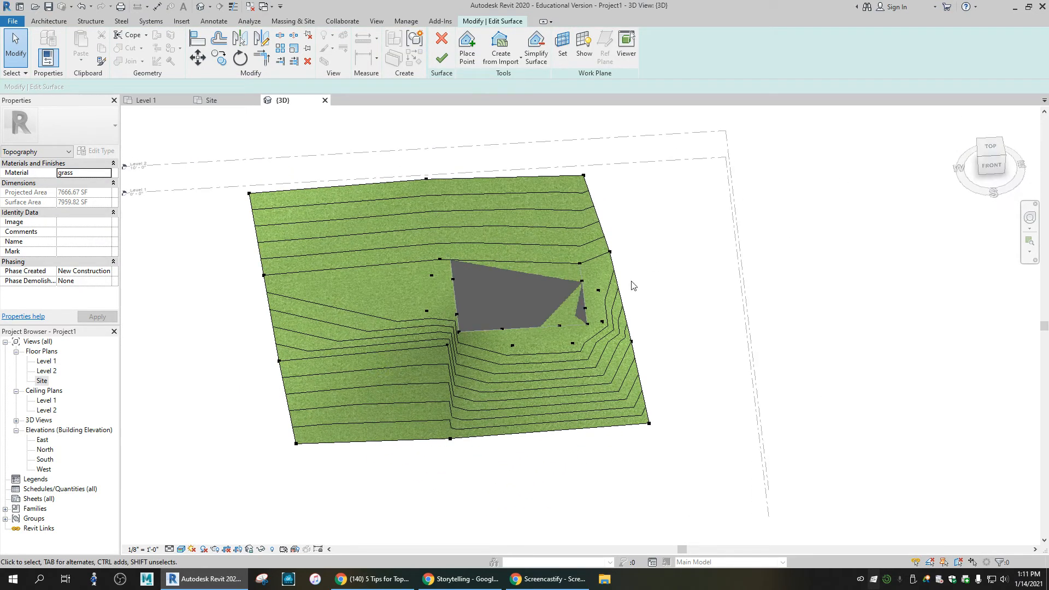
click(447, 344)
drag(435, 346, 412, 346)
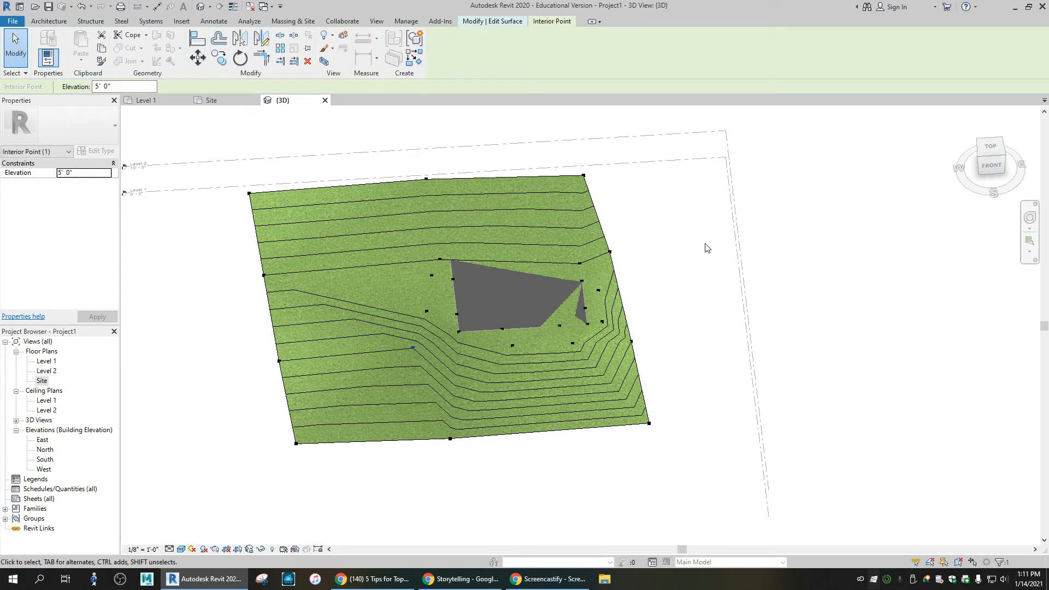
Set the elevation of the 16 interior points around the floor to 9'.
click(990, 156)
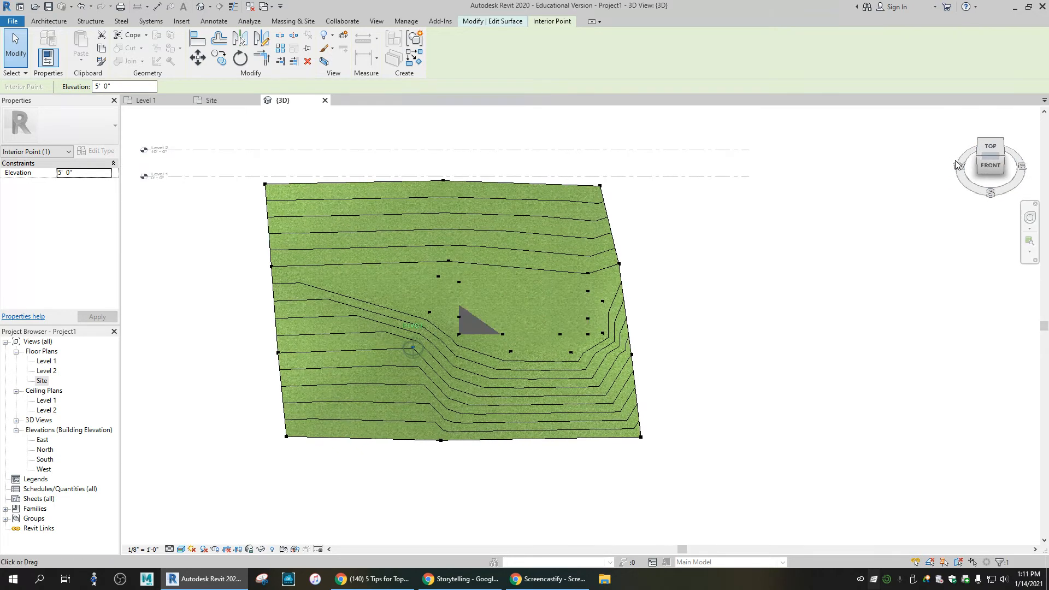
drag(955, 165, 861, 140)
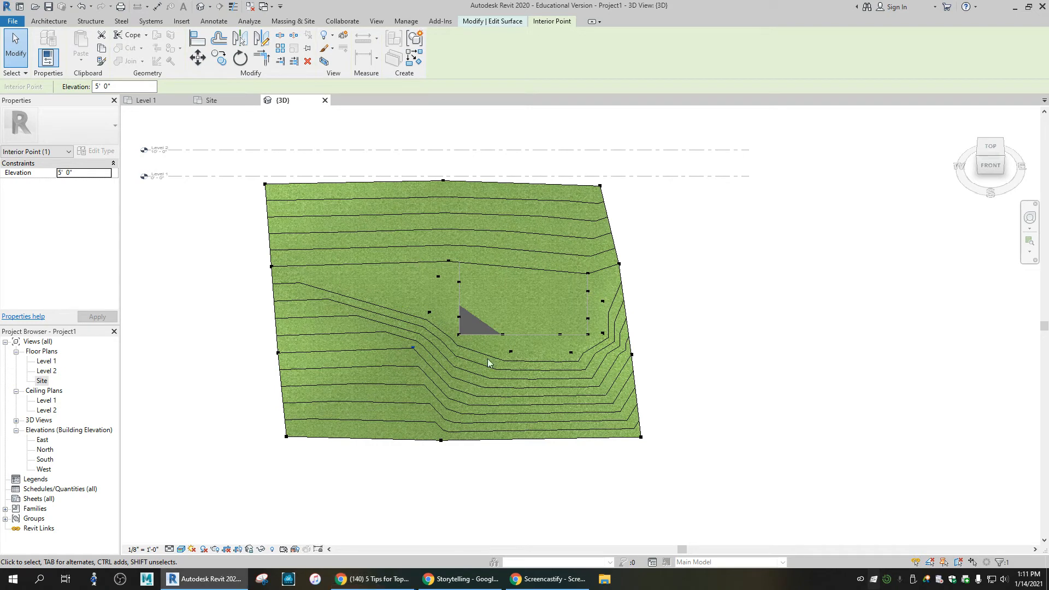
key(Escape)
drag(414, 256, 609, 361)
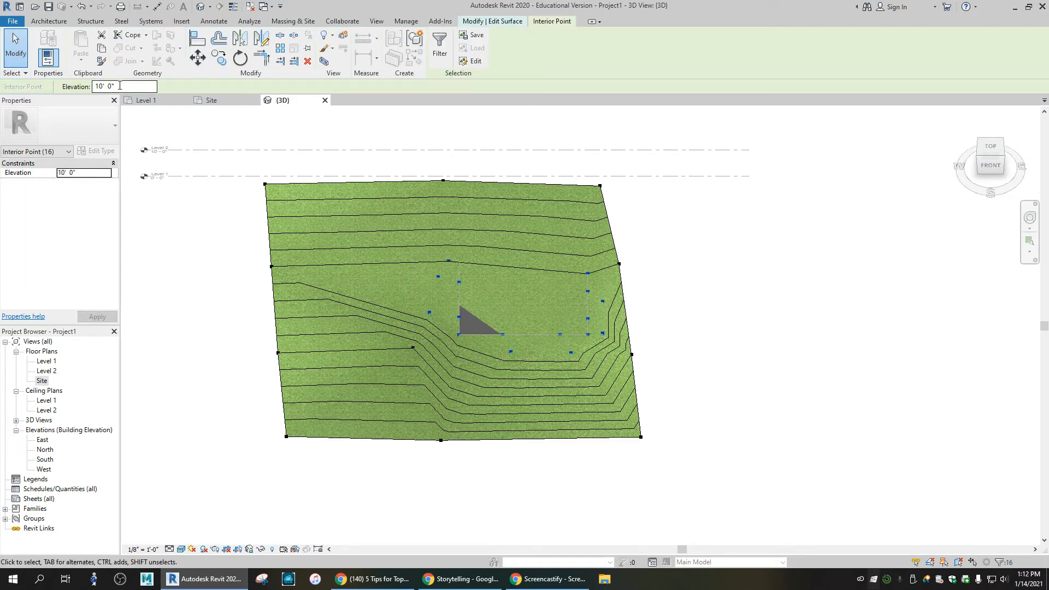
click(117, 87)
text(9)
mouse_move(989, 160)
mouse_down()
mouse_move(941, 114)
mouse_move(775, 157)
mouse_move(861, 154)
mouse_move(1012, 193)
mouse_move(128, 187)
mouse_up()
scroll(514, 330, up, 1)
scroll(514, 329, up, 3)
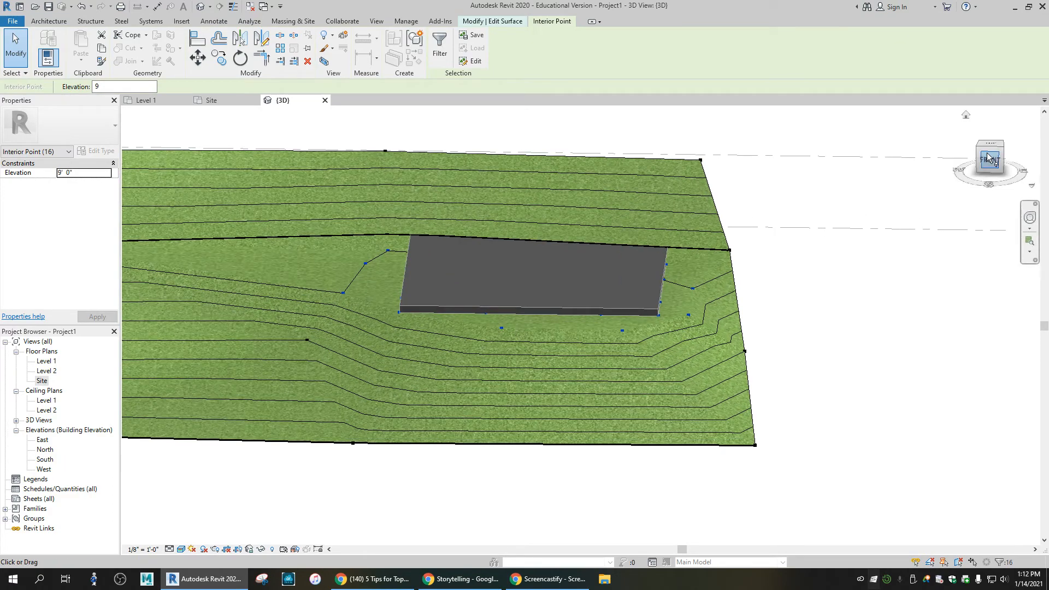
mouse_move(990, 156)
mouse_down()
mouse_move(1013, 159)
mouse_move(155, 156)
mouse_up()
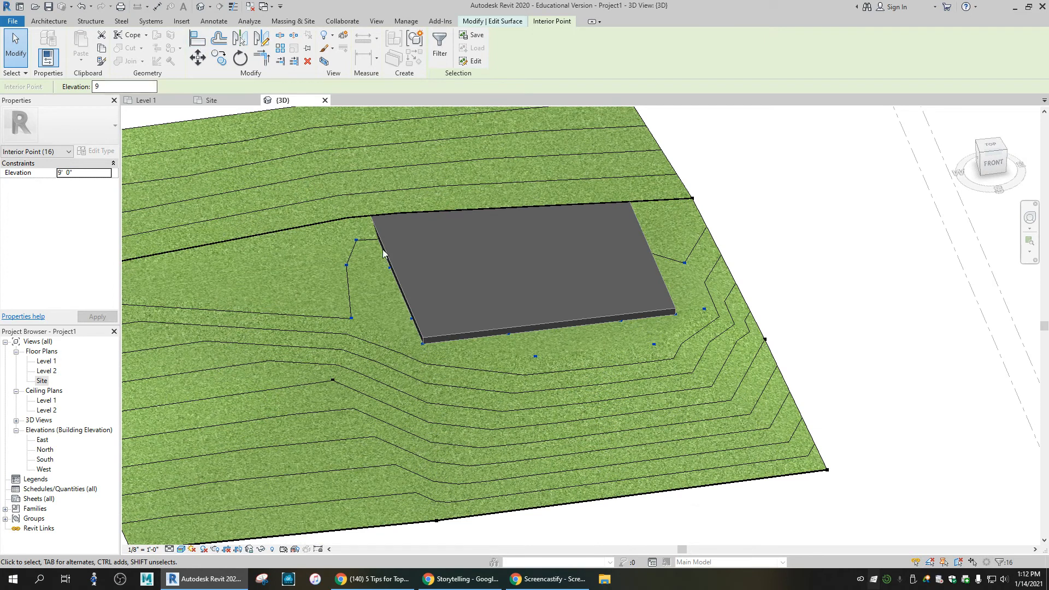
click(401, 337)
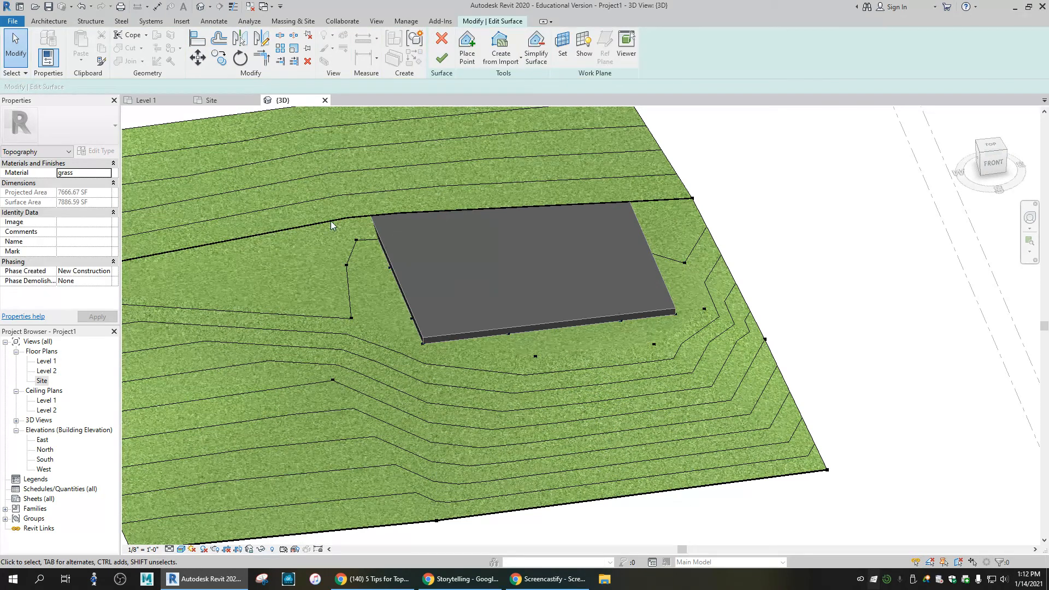
Align the surface points along the floor's west and front sides to the floor slab, using Multiple Alignment.
click(202, 44)
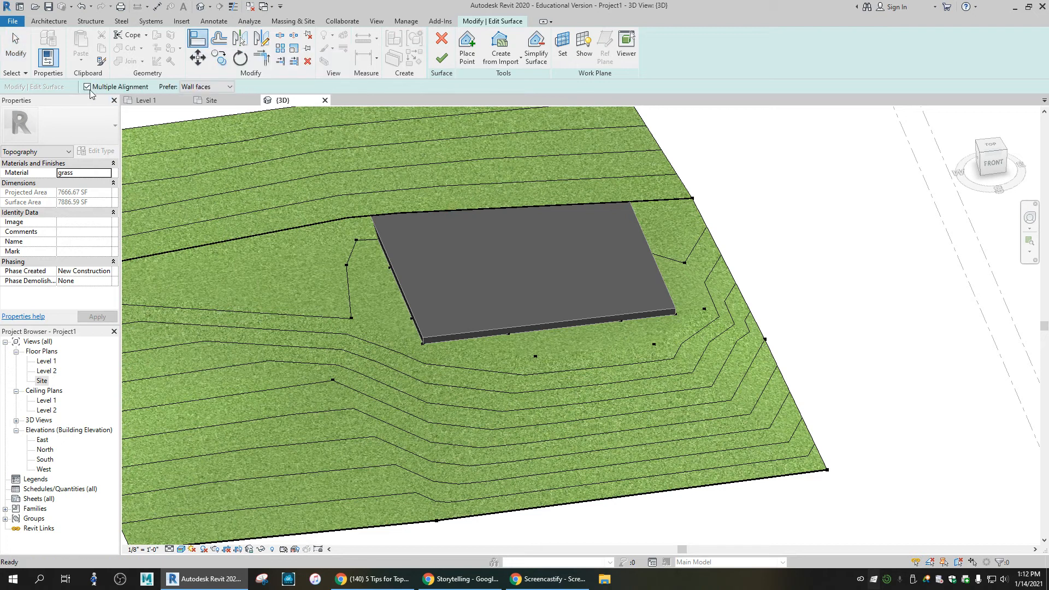
click(402, 307)
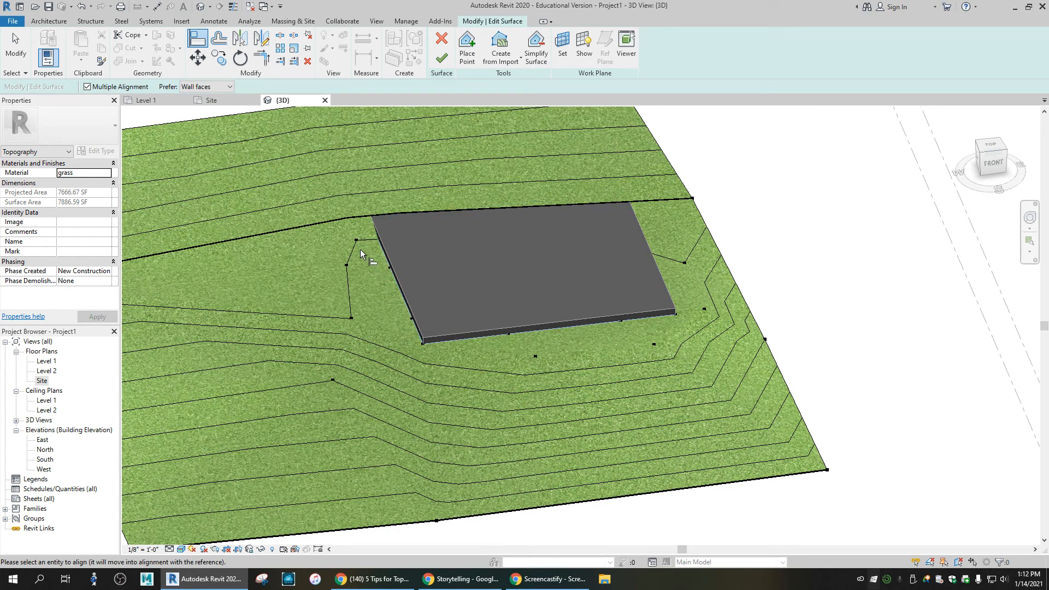
click(355, 240)
click(390, 268)
click(411, 318)
click(423, 344)
click(508, 334)
click(535, 357)
click(621, 320)
click(654, 344)
click(704, 309)
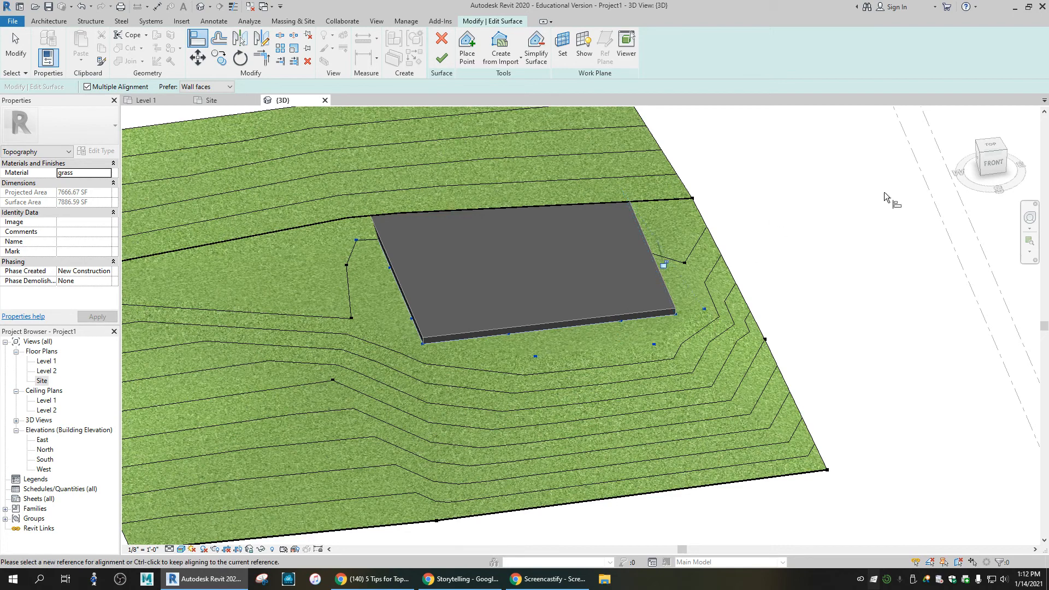
Align the surface points along the floor's east side as well, and finish the surface edit.
drag(998, 154, 951, 160)
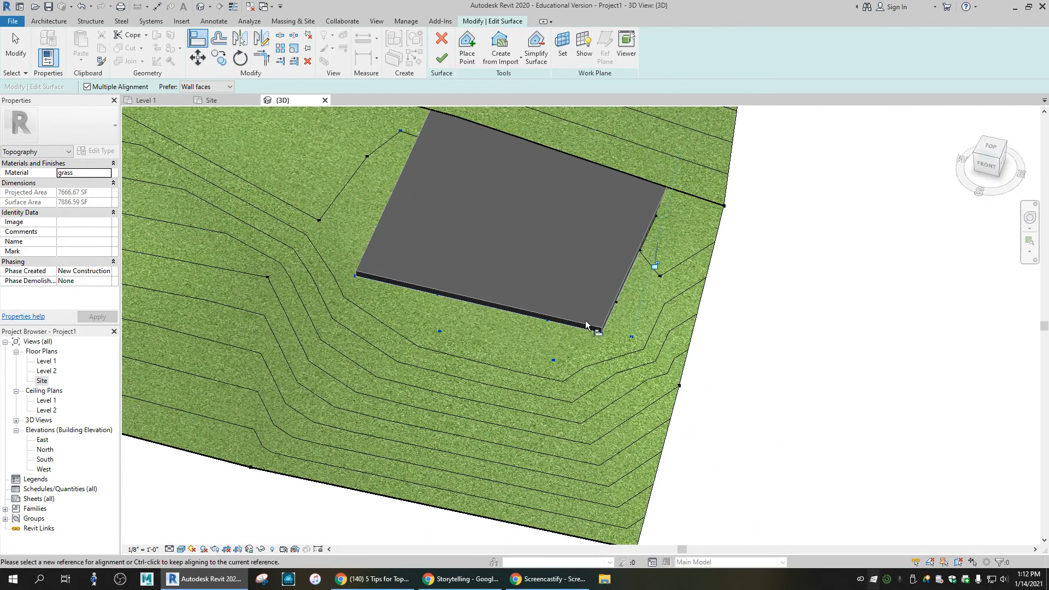
click(617, 301)
click(640, 251)
click(656, 216)
click(660, 277)
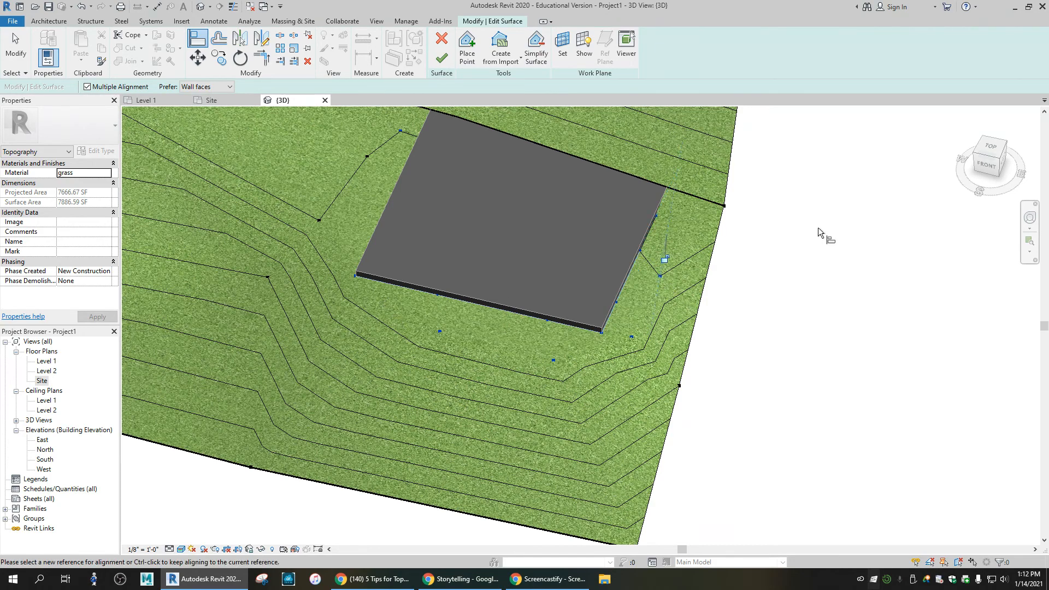
click(988, 155)
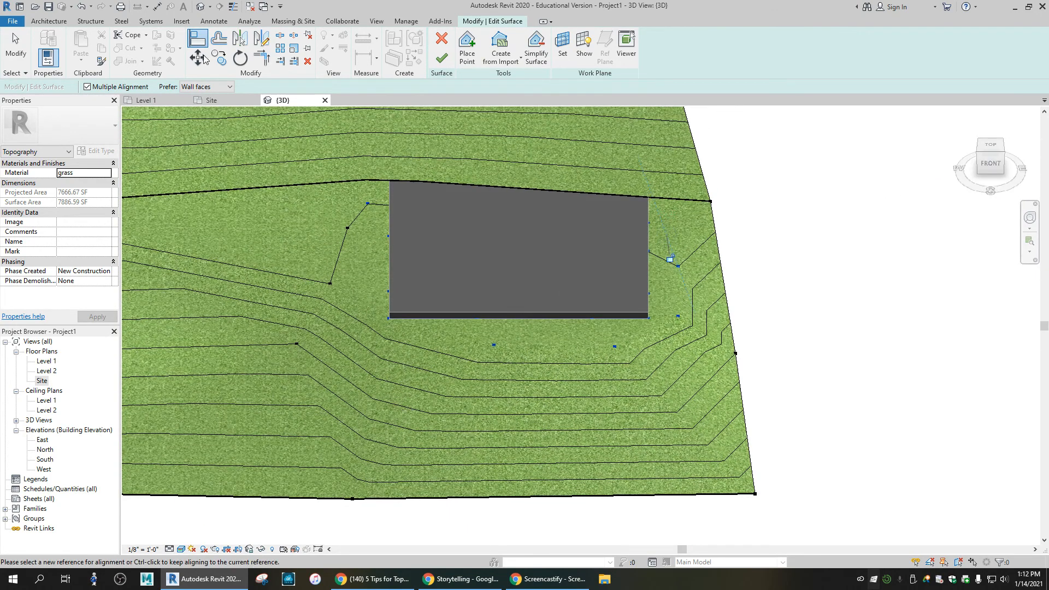
click(441, 57)
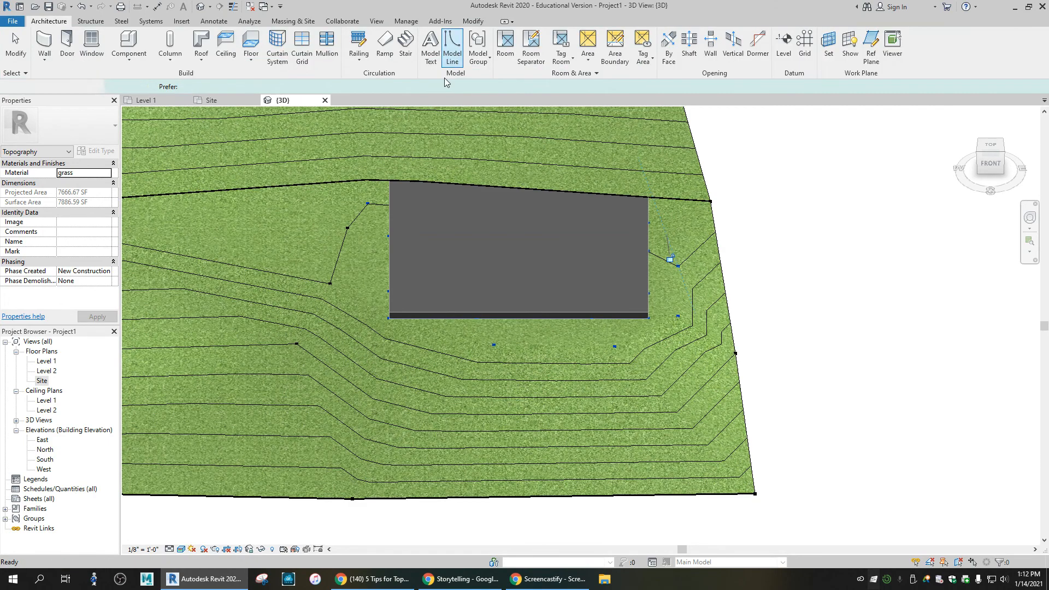
mouse_move(986, 150)
mouse_down()
mouse_move(838, 127)
mouse_move(773, 145)
mouse_move(1040, 192)
mouse_move(218, 180)
mouse_move(145, 206)
mouse_move(801, 196)
mouse_move(733, 220)
mouse_move(710, 212)
mouse_move(760, 251)
mouse_up()
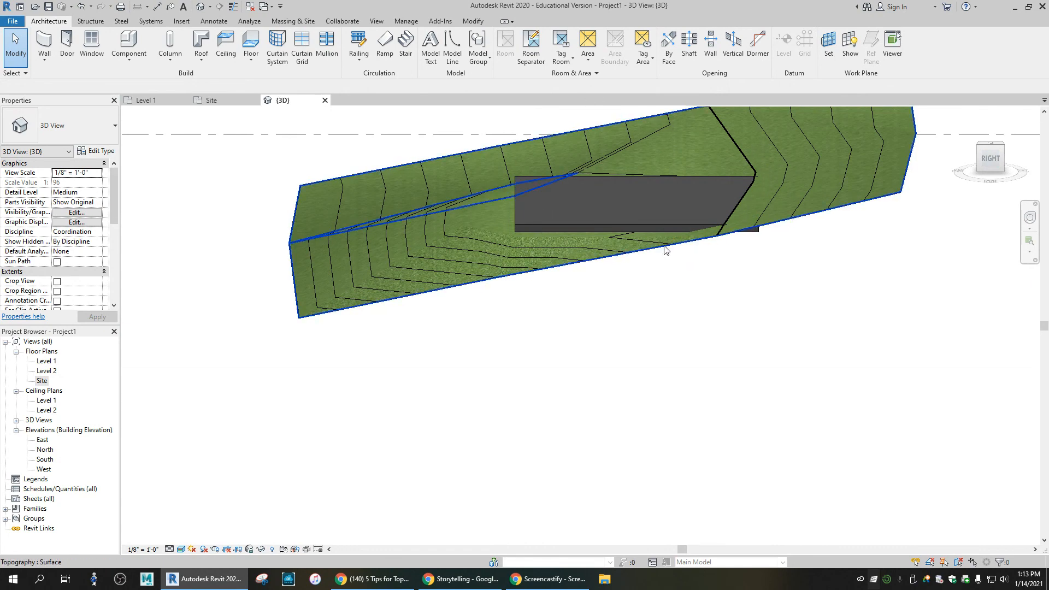
mouse_move(1003, 157)
mouse_down()
mouse_move(1014, 150)
mouse_move(198, 172)
mouse_move(313, 179)
mouse_move(290, 237)
mouse_up()
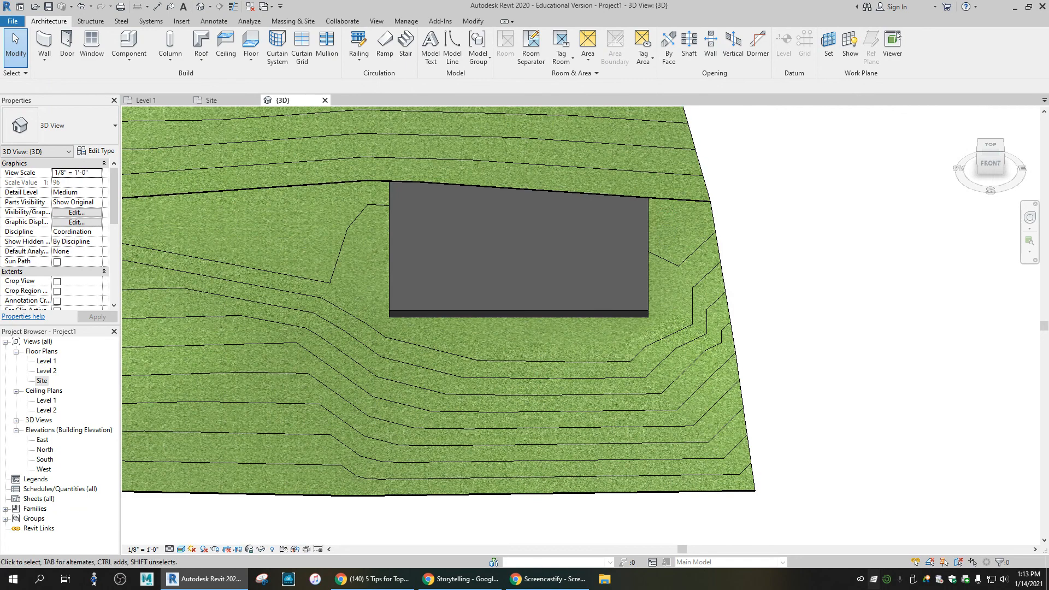